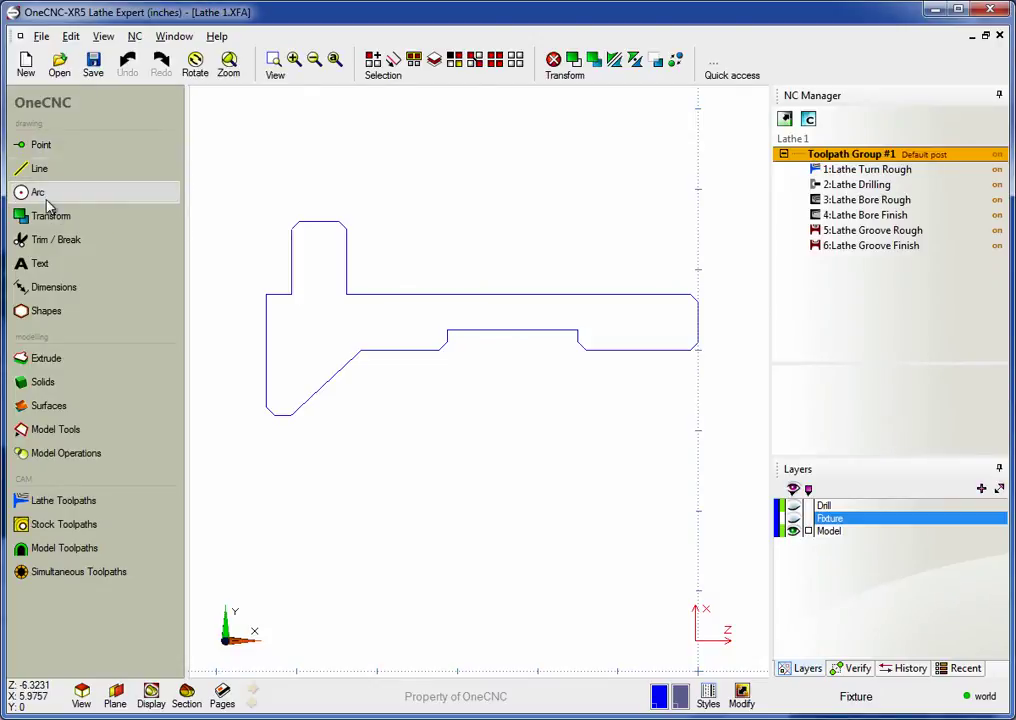
# - Look through the supported file types for opening a part, then cancel without opening anything
pyautogui.click(56, 64)
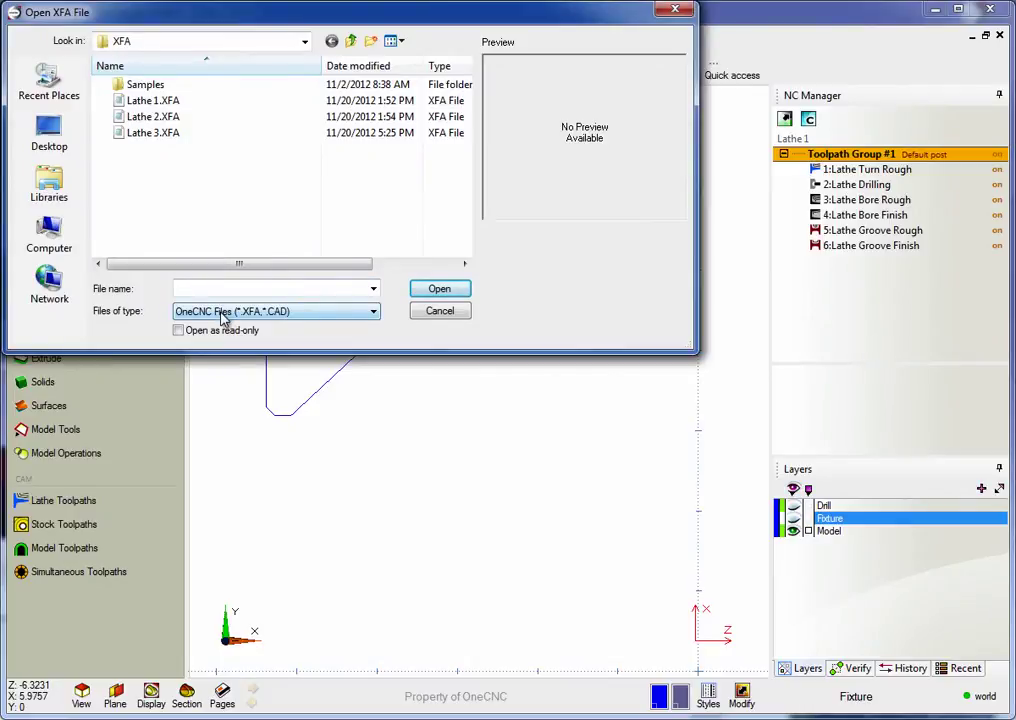
pyautogui.click(224, 316)
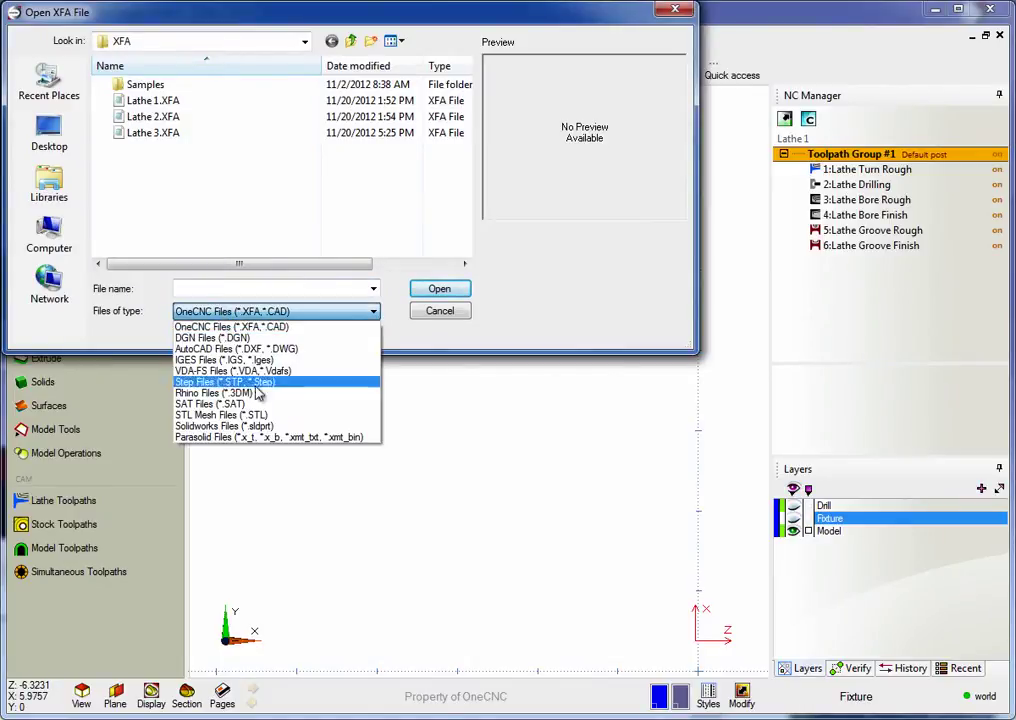
pyautogui.click(438, 314)
pyautogui.click(438, 314)
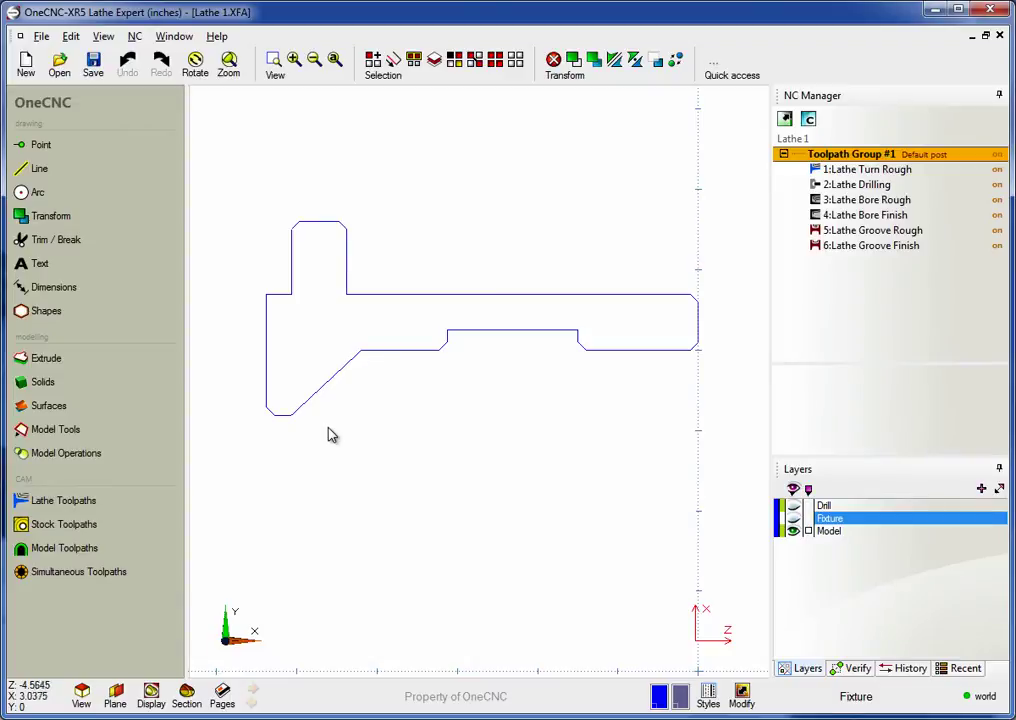
# - Browse the lathe toolpath types, then preview the turn rough, bore, groove and drilling toolpaths
pyautogui.click(62, 506)
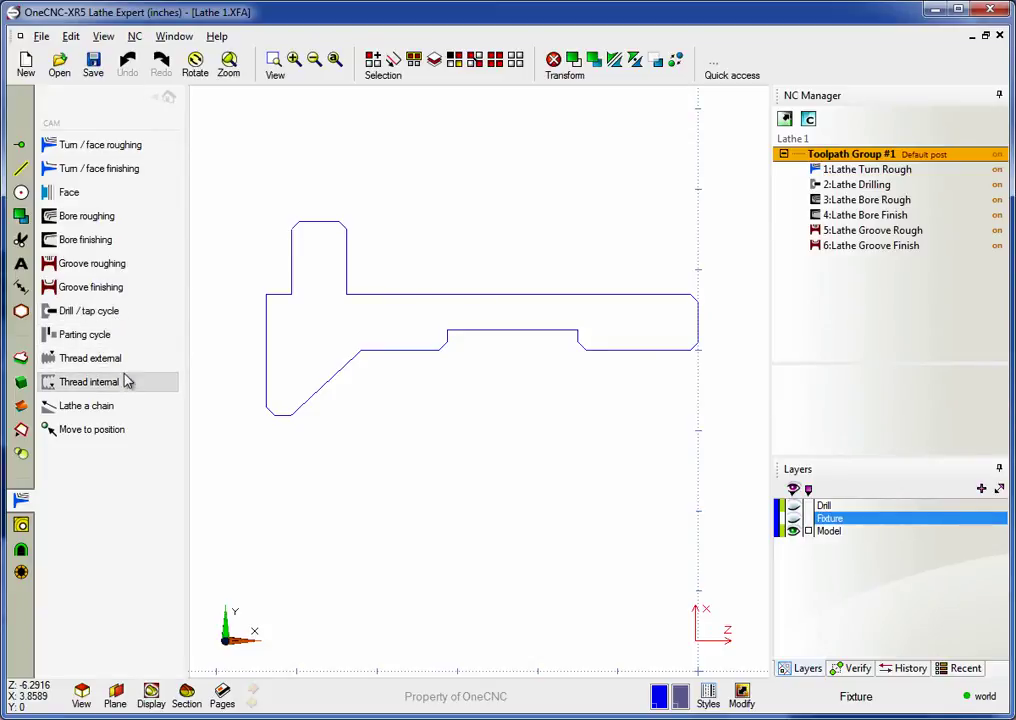
pyautogui.click(169, 98)
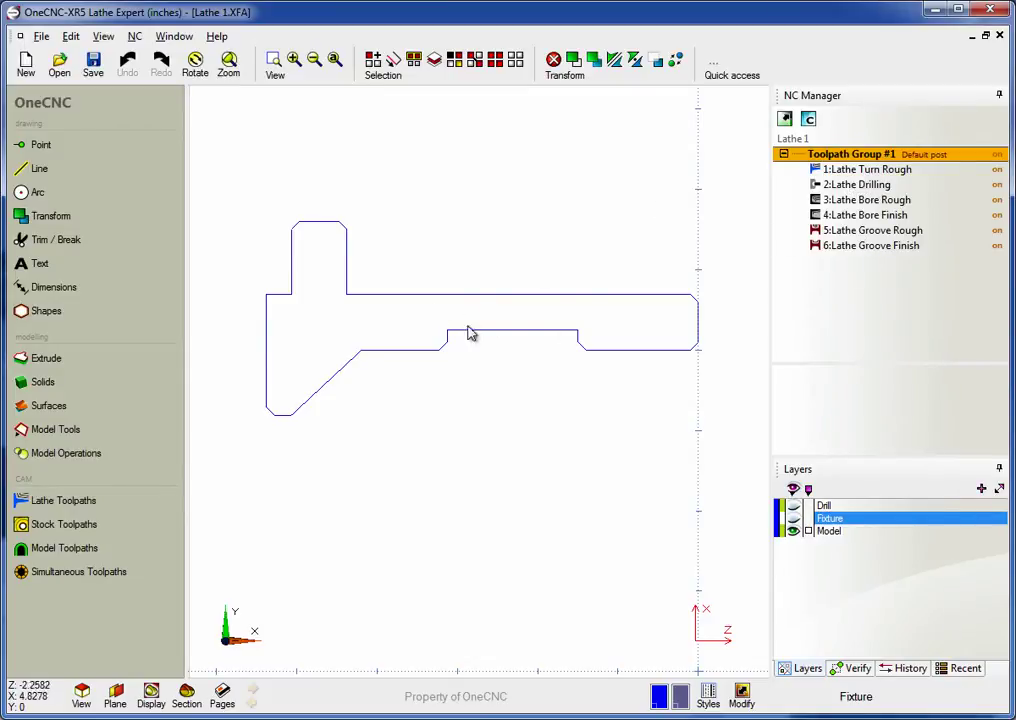
pyautogui.click(859, 170)
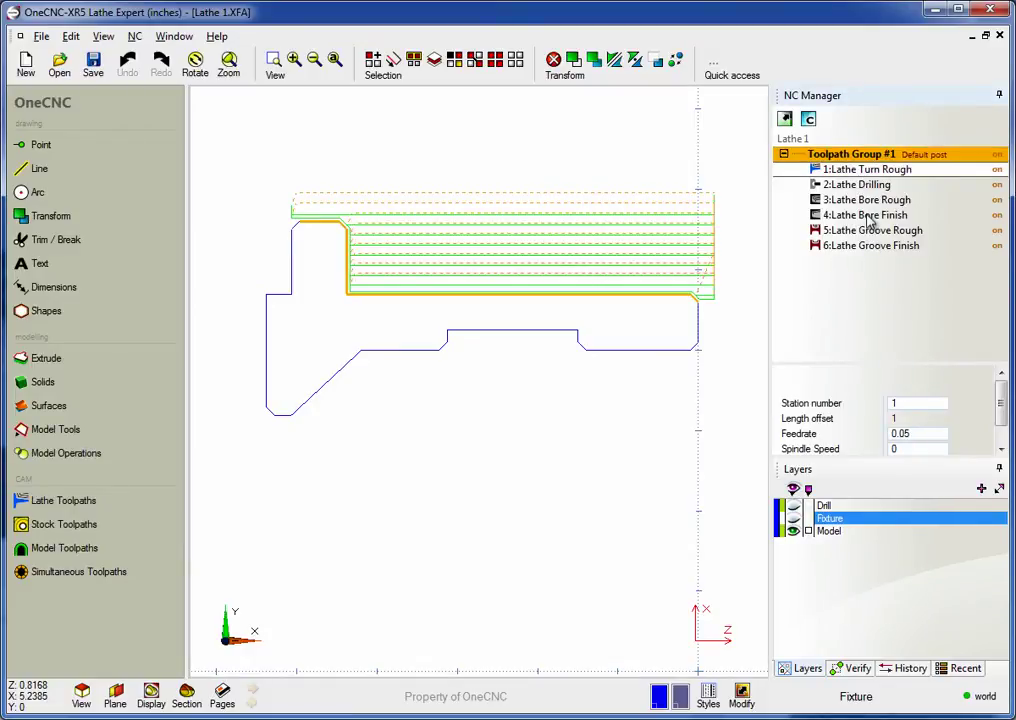
pyautogui.click(866, 215)
pyautogui.click(868, 231)
pyautogui.click(858, 245)
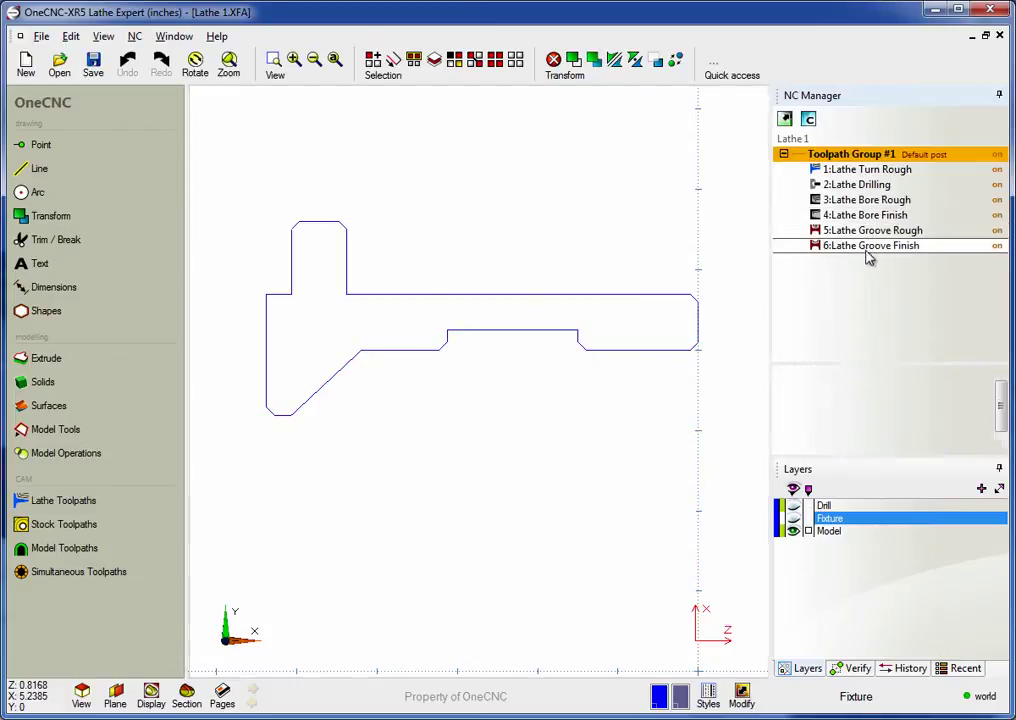
pyautogui.click(855, 200)
pyautogui.click(858, 184)
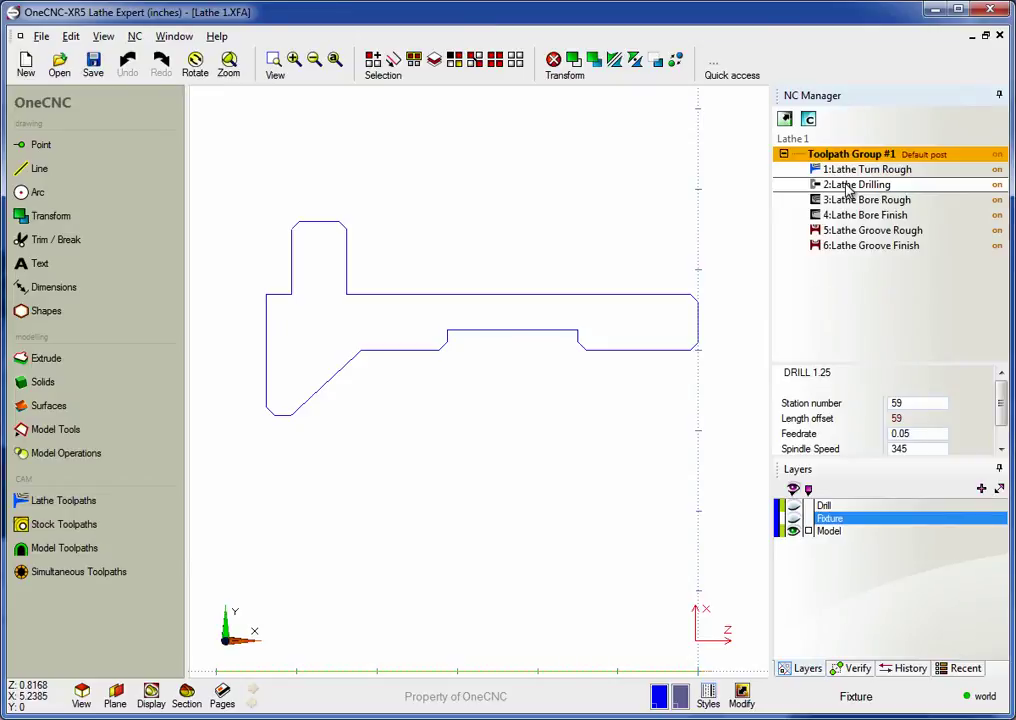
pyautogui.moveTo(848, 192)
pyautogui.mouseDown()
pyautogui.moveTo(857, 257)
pyautogui.moveTo(844, 186)
pyautogui.mouseUp()
# - Edit the Lathe Bore Finish operation's settings and regenerate its toolpath
pyautogui.click(860, 216)
pyautogui.rightClick(847, 216)
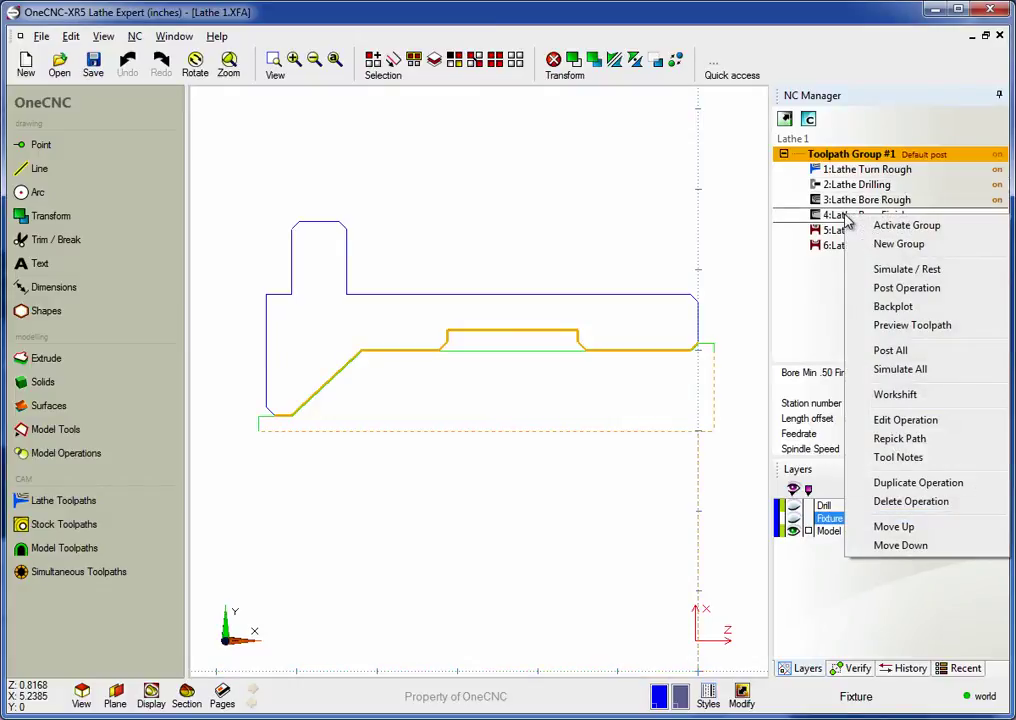
pyautogui.click(908, 422)
pyautogui.click(697, 617)
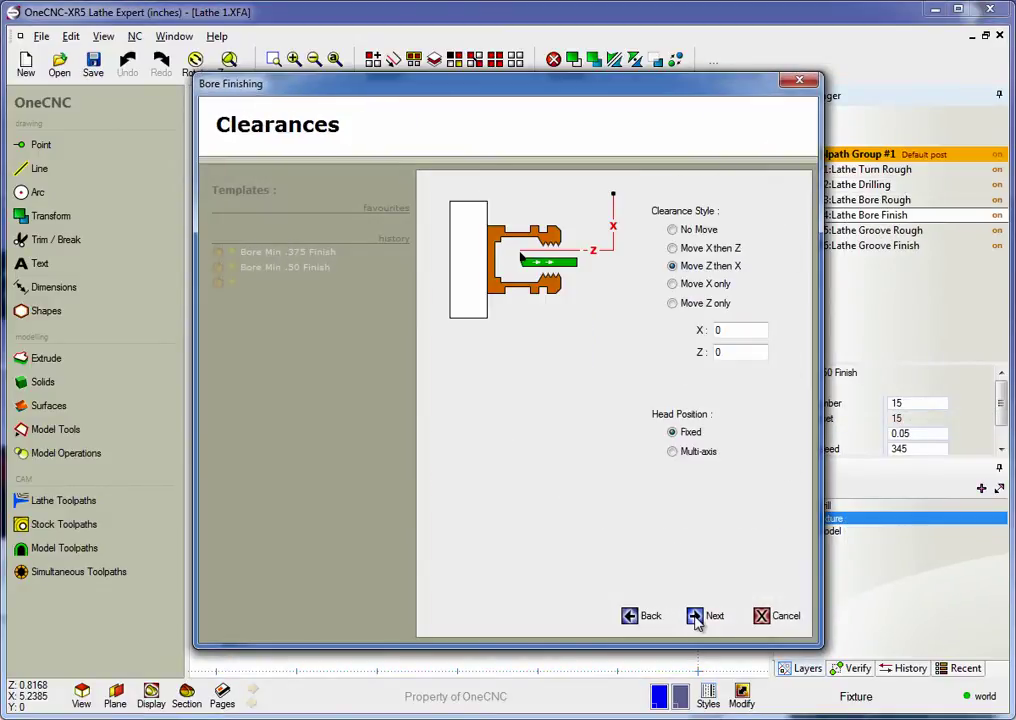
pyautogui.click(702, 614)
pyautogui.click(702, 614)
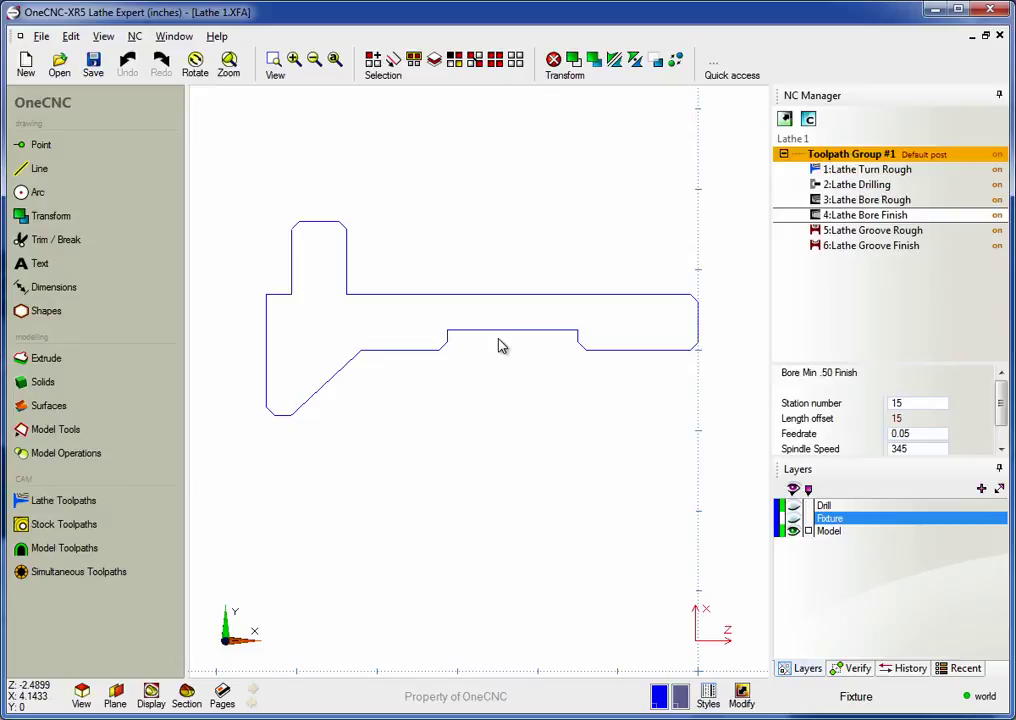
# - Revolve the profile's top edge into a solid lathe model and orbit to an isometric view
pyautogui.click(72, 433)
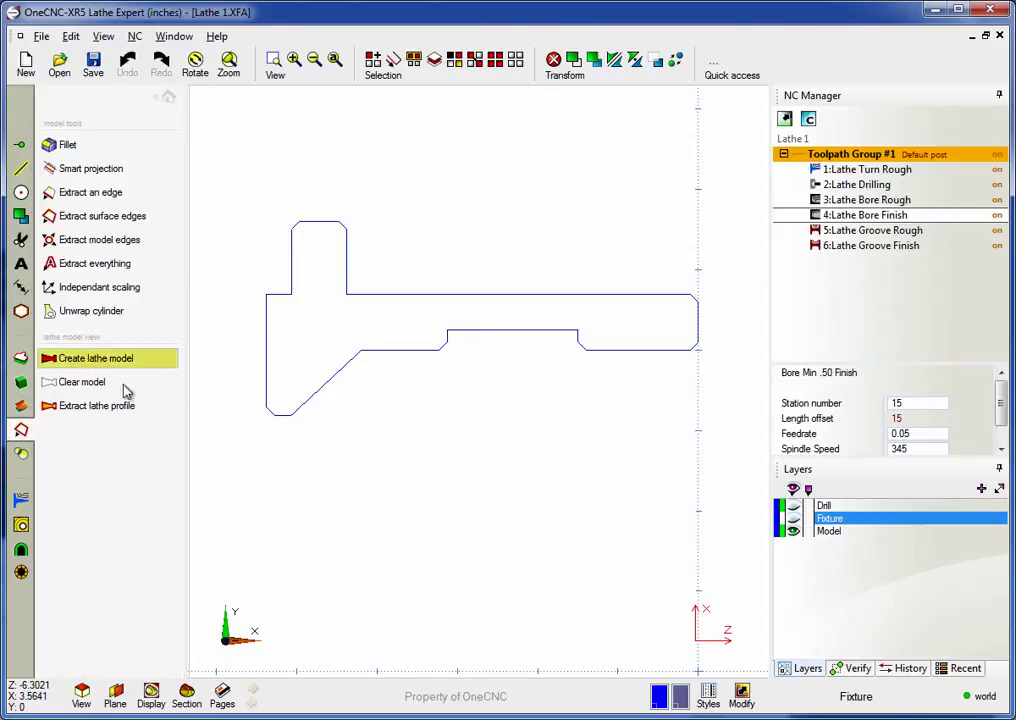
pyautogui.click(472, 293)
pyautogui.click(494, 288)
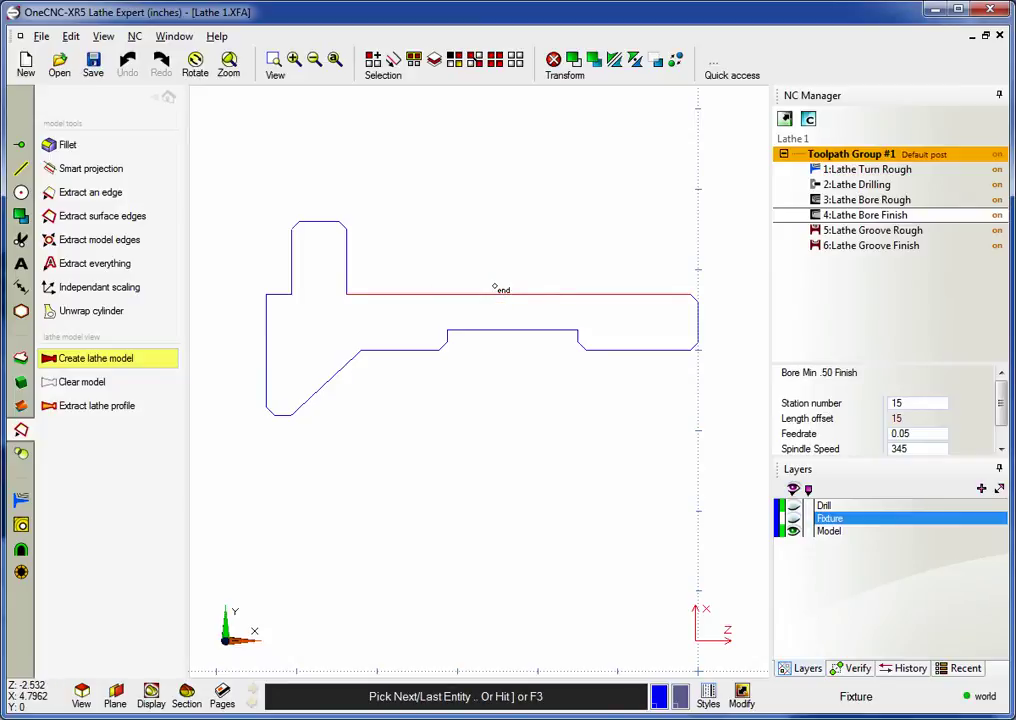
pyautogui.press('F3')
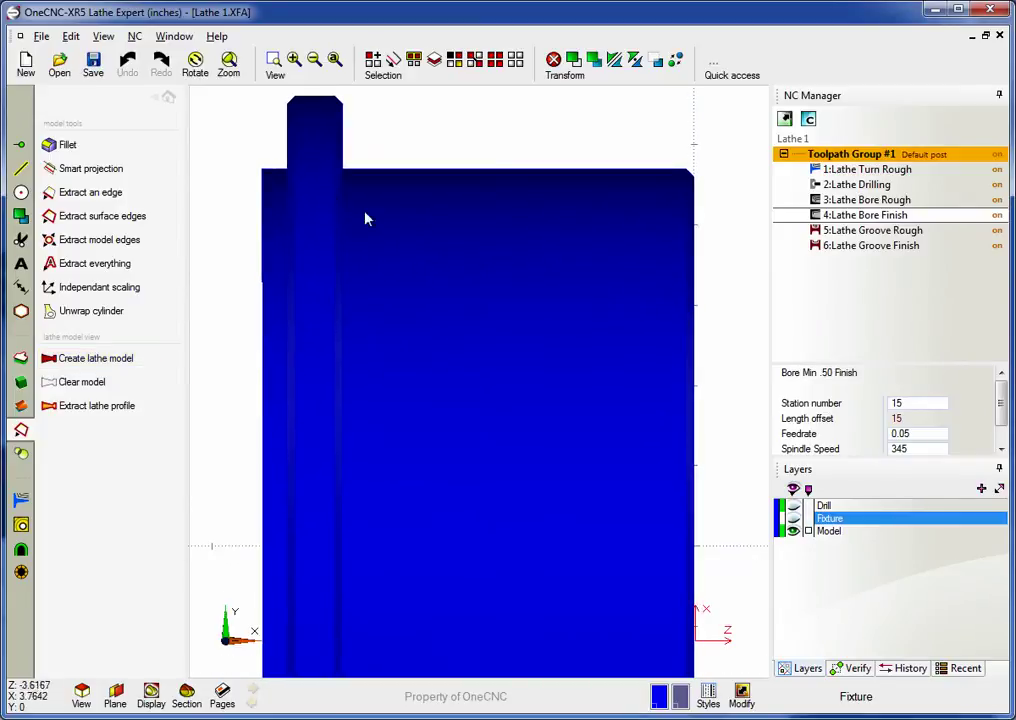
pyautogui.click(167, 97)
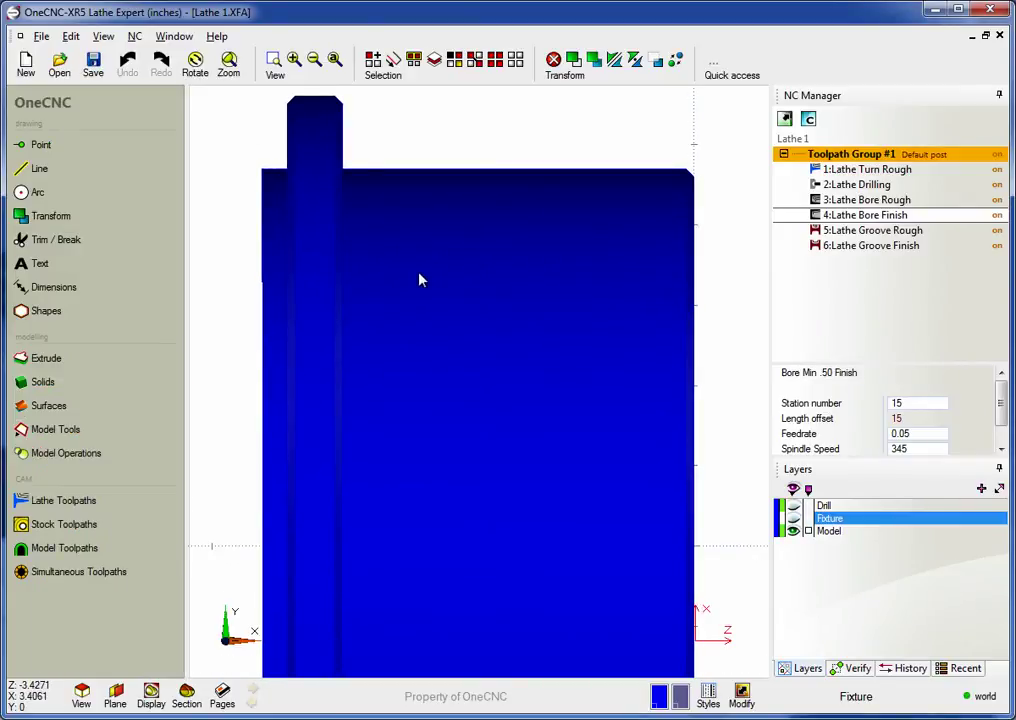
pyautogui.scroll(-5, 420, 279)
pyautogui.moveTo(523, 296); pyautogui.dragTo(397, 306, button='middle')
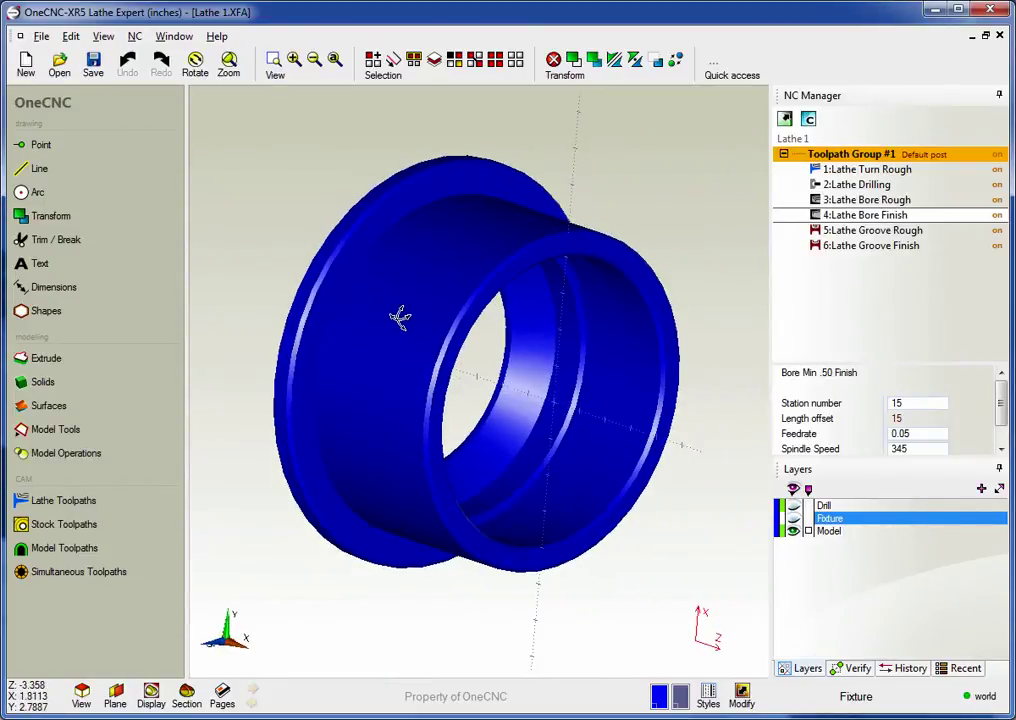
# - Try yellow-green on the model, revert to blue, and show the Fixture layer's chuck
pyautogui.click(658, 692)
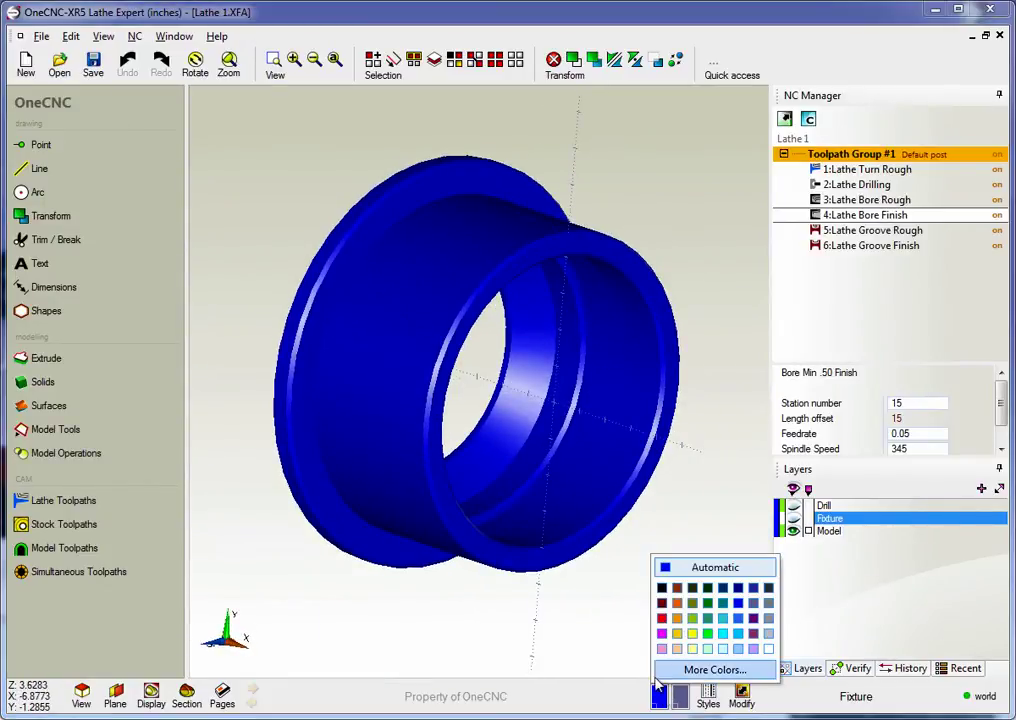
pyautogui.click(692, 618)
pyautogui.click(661, 690)
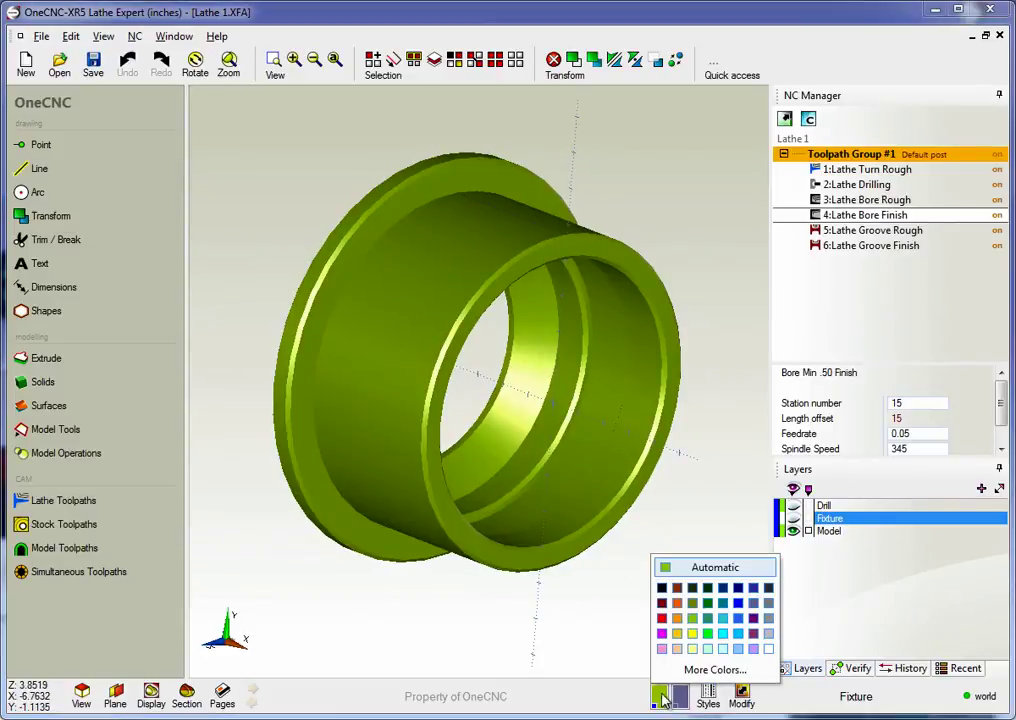
pyautogui.click(745, 538)
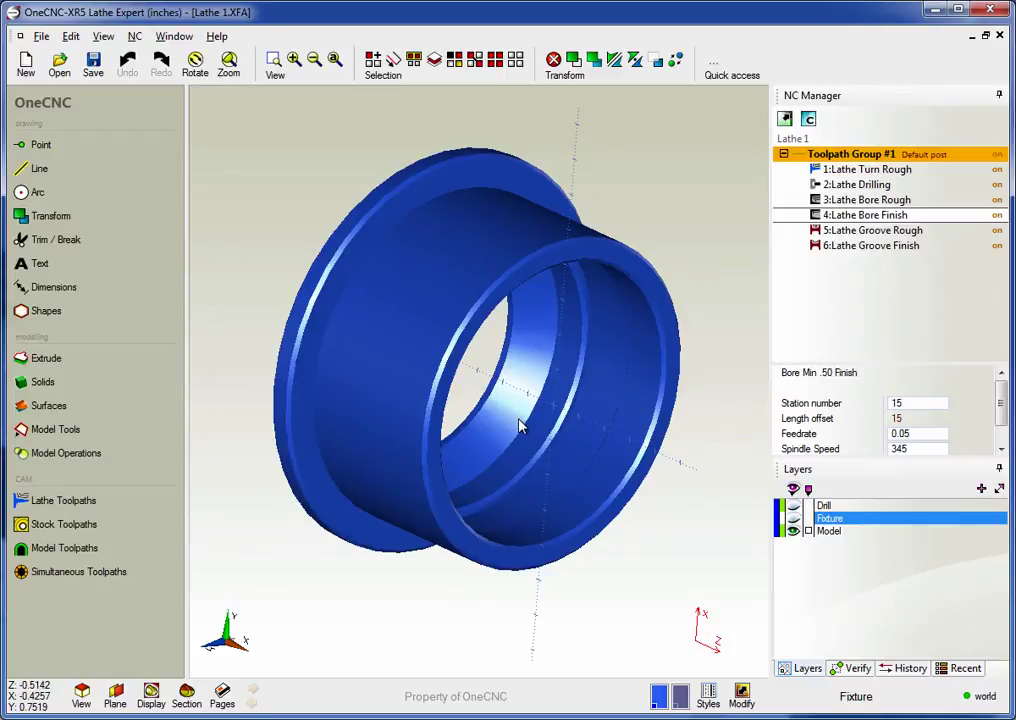
pyautogui.click(793, 518)
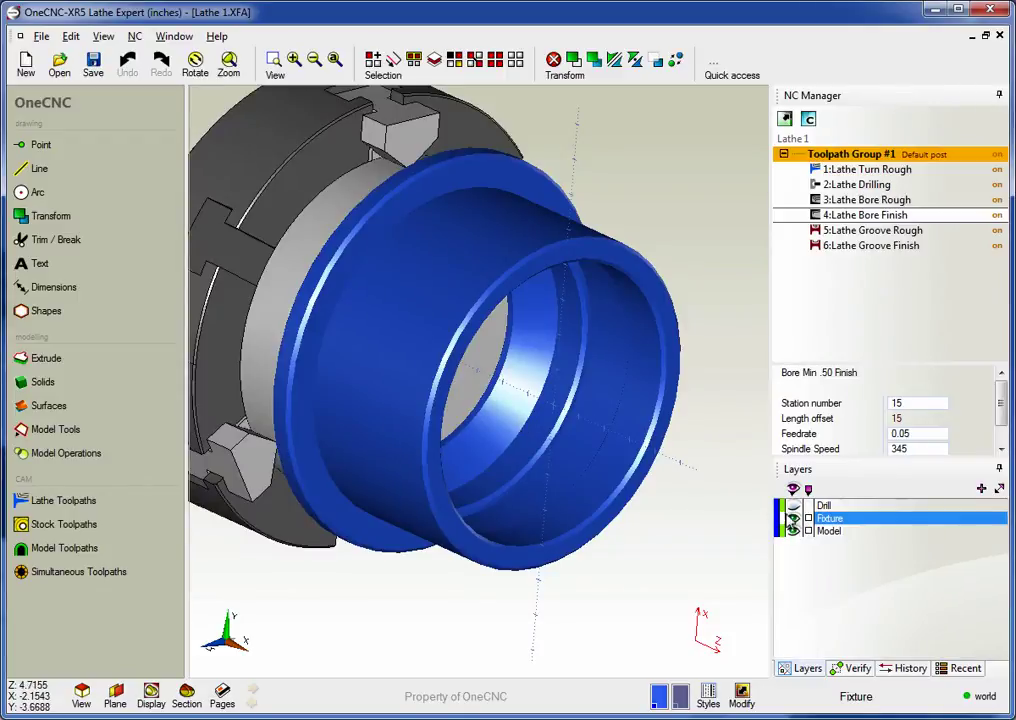
pyautogui.moveTo(452, 355); pyautogui.dragTo(545, 390, button='middle')
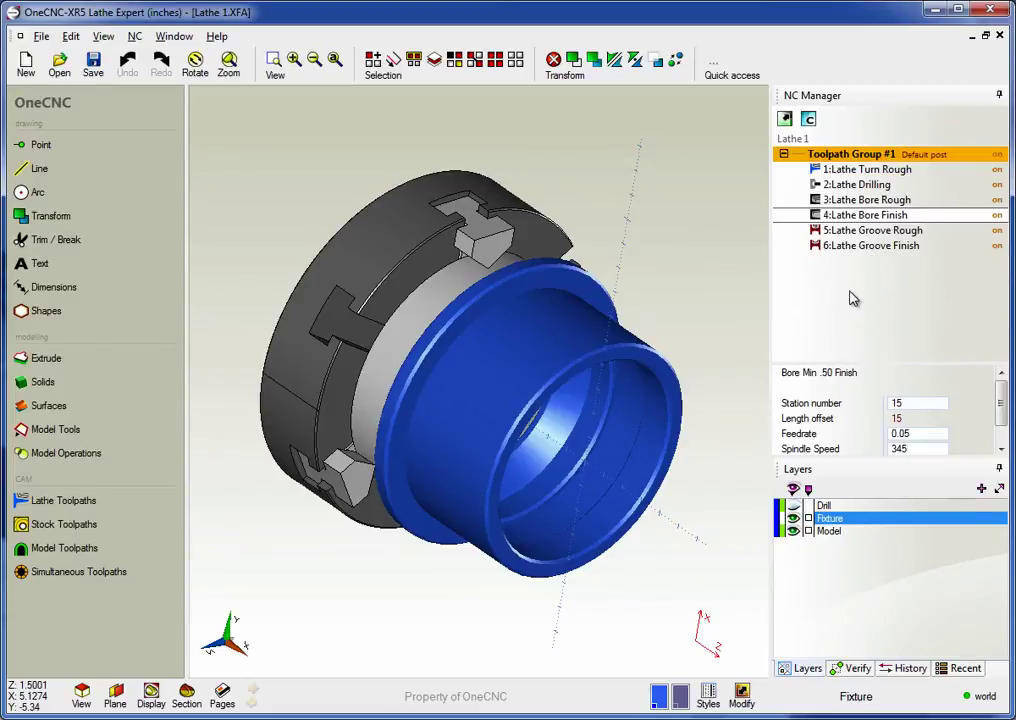
# - Live-preview all Toolpath Group #1 toolpaths, zooming and orbiting around the chucked part
pyautogui.rightClick(843, 158)
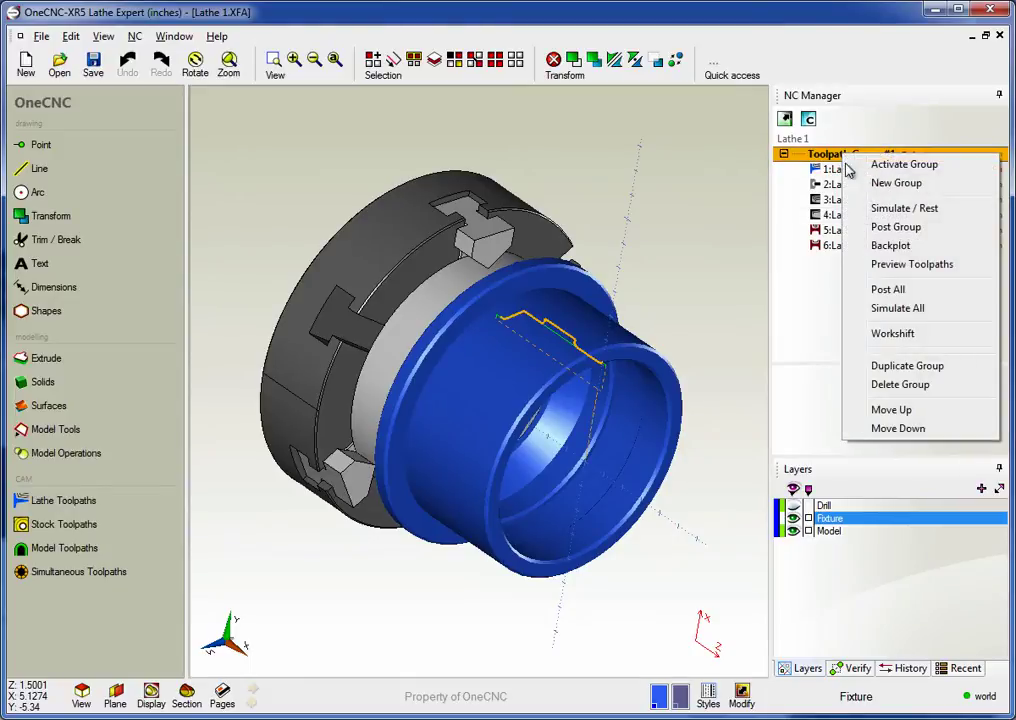
pyautogui.click(891, 266)
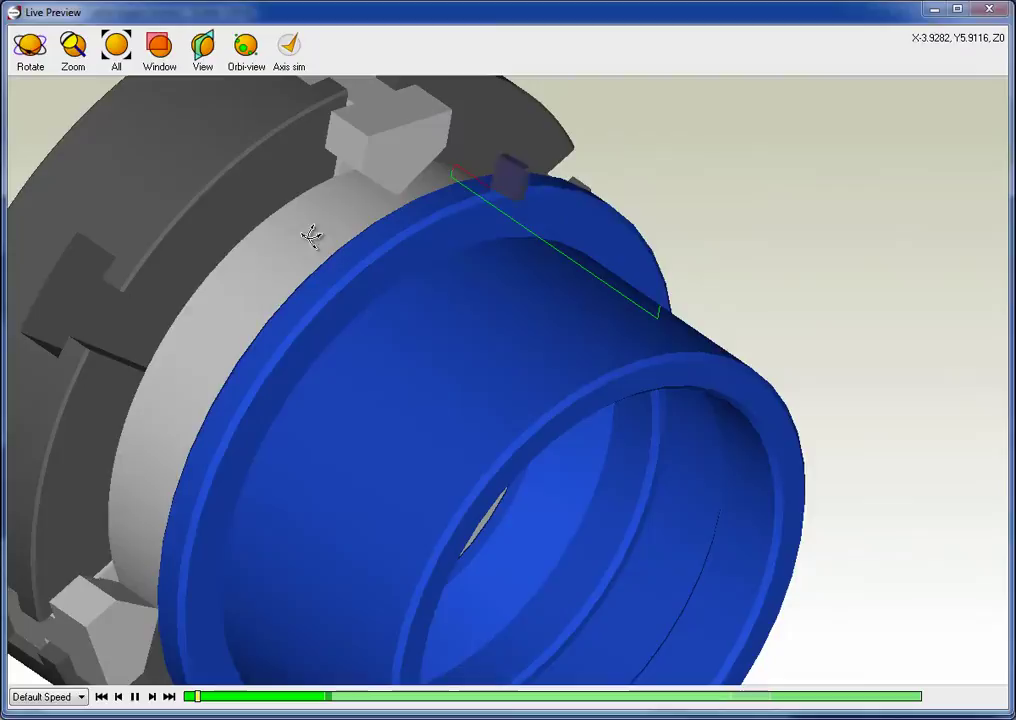
pyautogui.moveTo(364, 248); pyautogui.dragTo(461, 343)
pyautogui.moveTo(461, 343)
pyautogui.mouseDown(button='middle')
pyautogui.moveTo(444, 356)
pyautogui.moveTo(481, 367)
pyautogui.moveTo(449, 358)
pyautogui.mouseUp(button='middle')
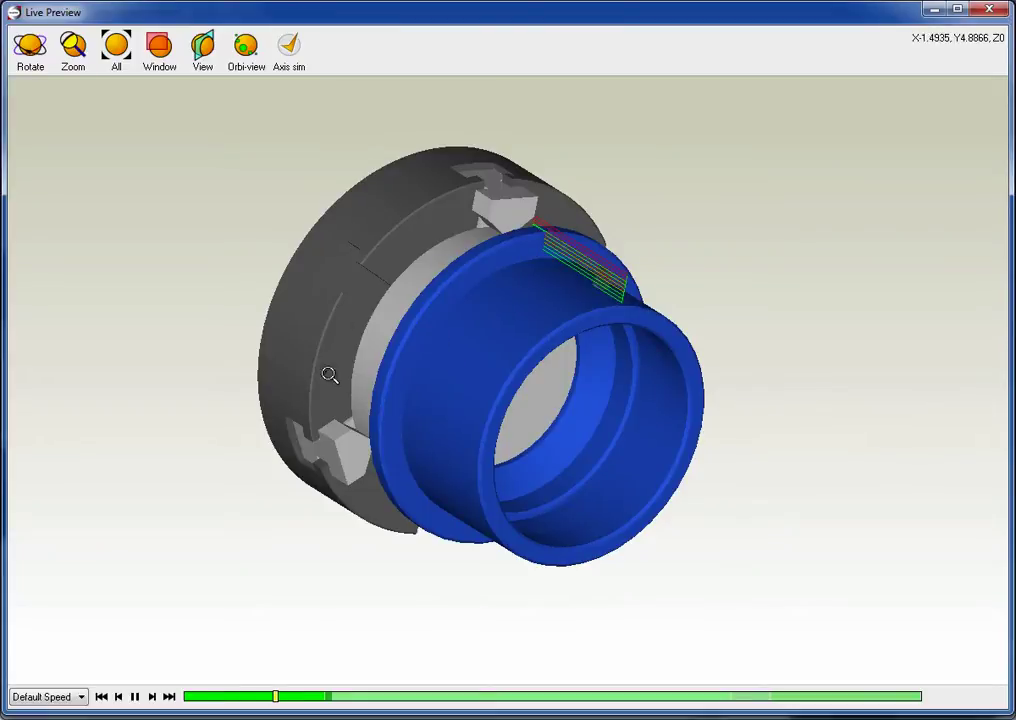
pyautogui.scroll(3, 533, 285)
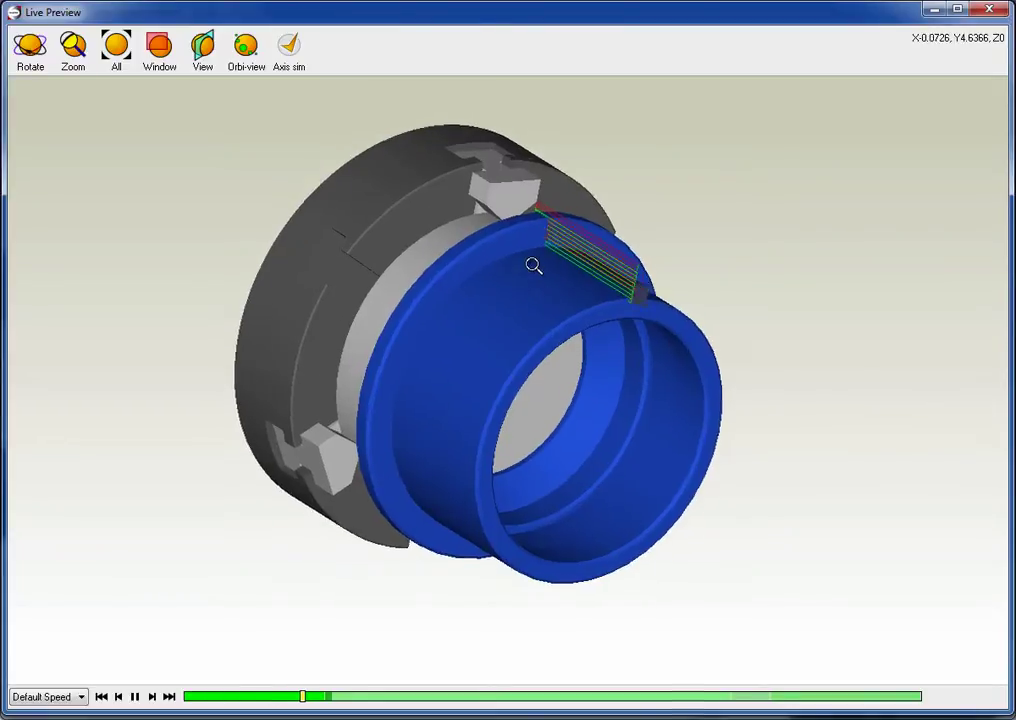
pyautogui.moveTo(590, 313); pyautogui.dragTo(586, 387, button='middle')
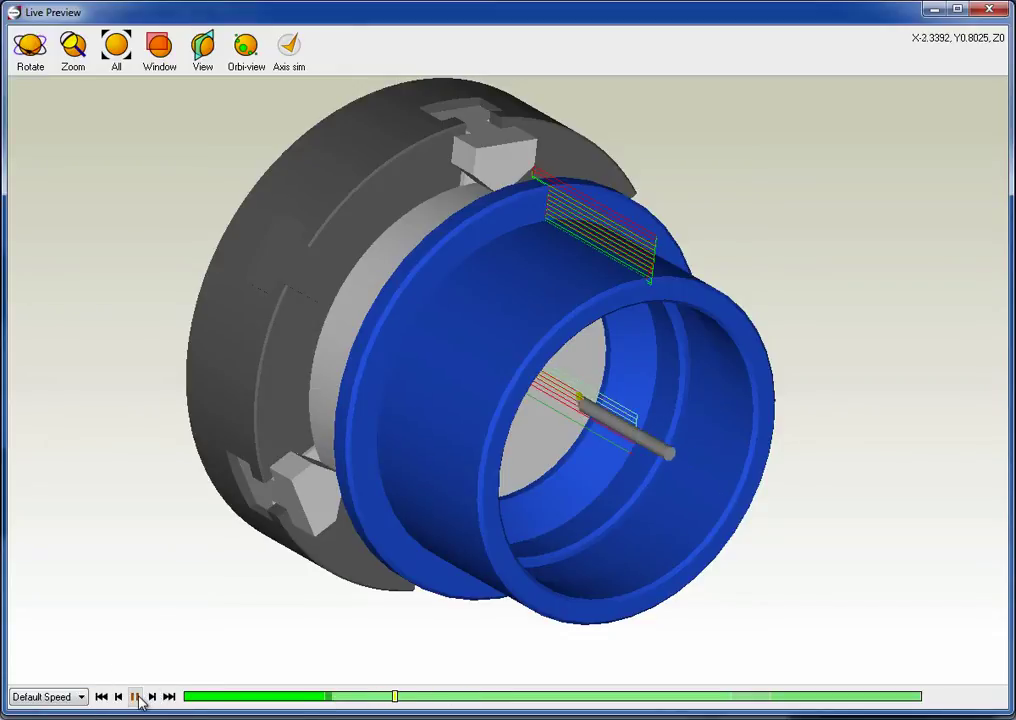
# - Close Live Preview and set up a Simulate / Rest of Toolpath Group #1 as 2D Simulation
pyautogui.click(979, 12)
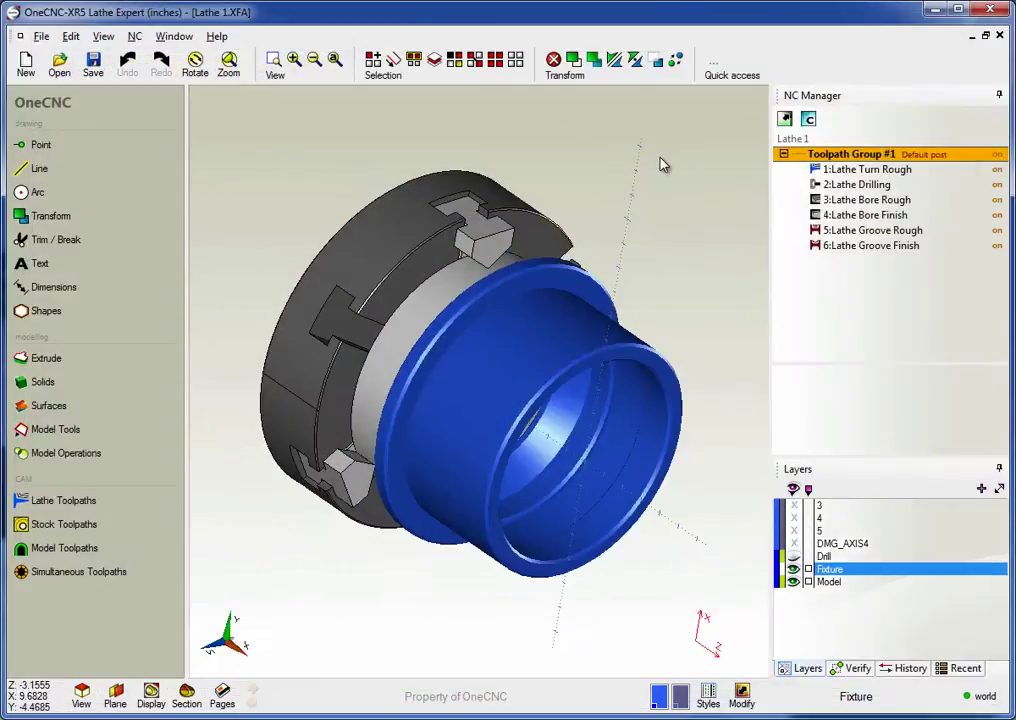
pyautogui.rightClick(845, 160)
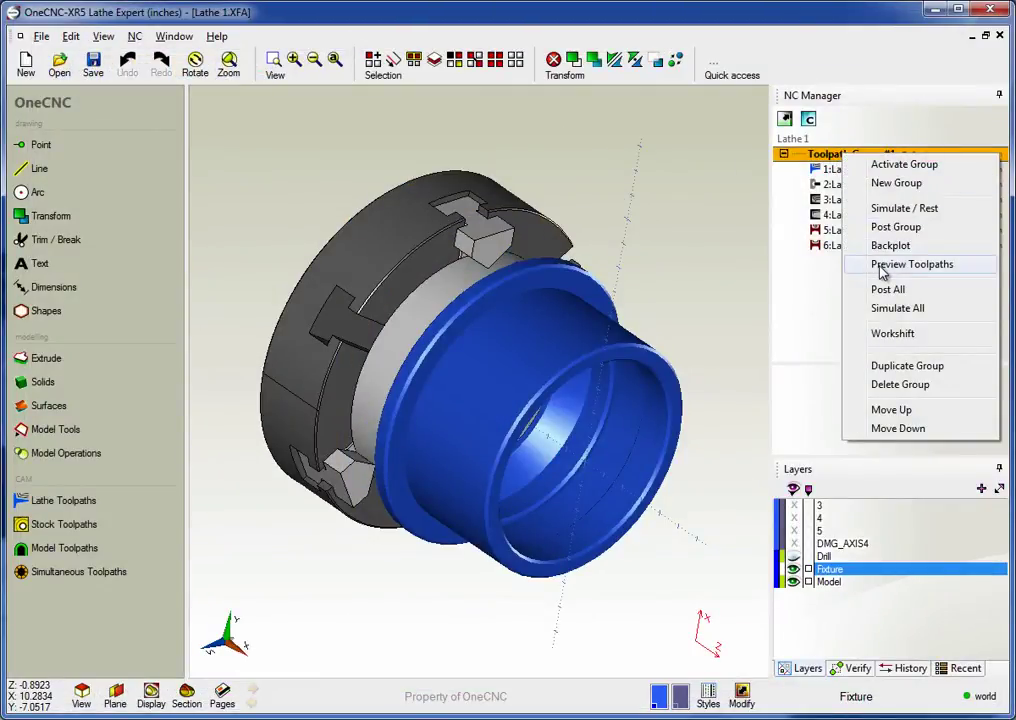
pyautogui.click(888, 210)
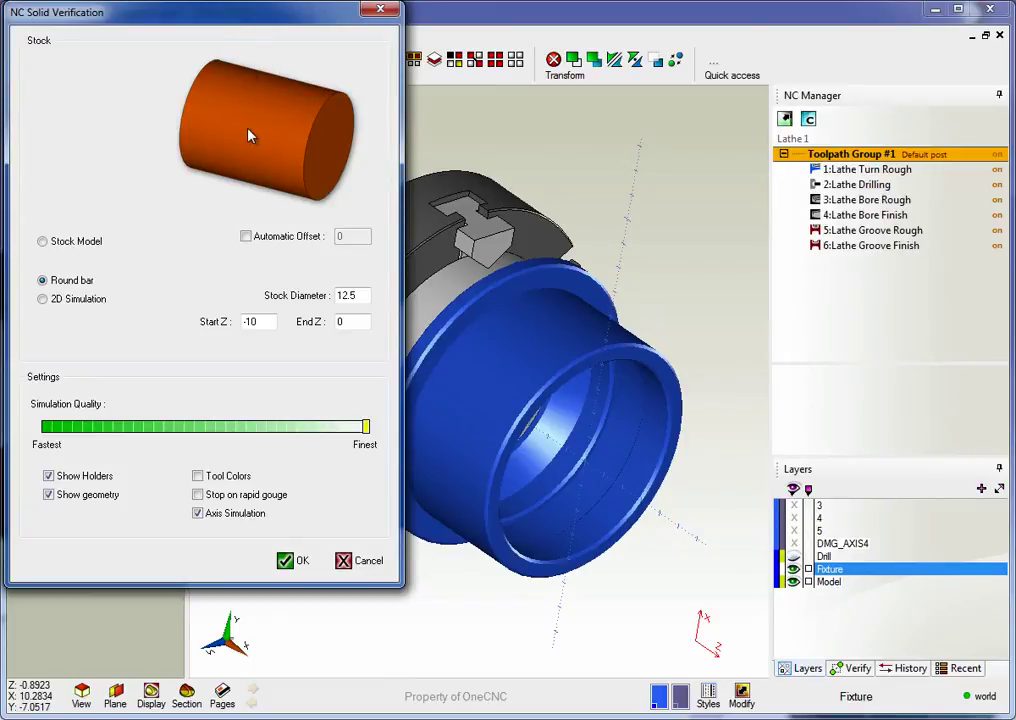
pyautogui.click(42, 299)
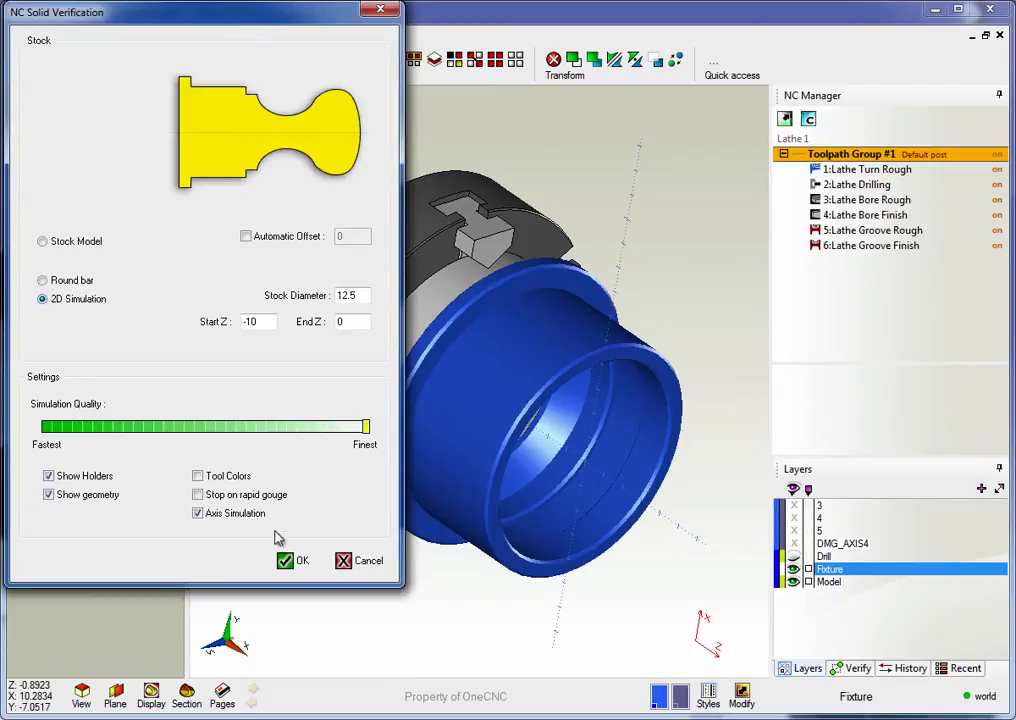
# - Run the 2D stock-removal simulation, zooming in while it plays, then close it
pyautogui.click(285, 563)
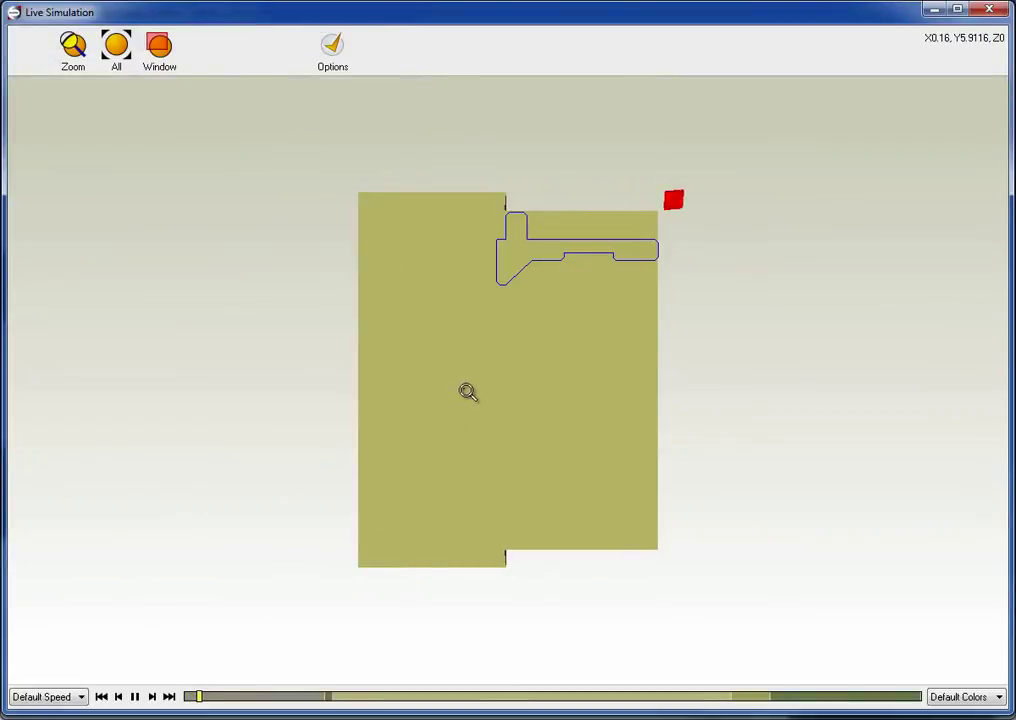
pyautogui.scroll(1, 548, 266)
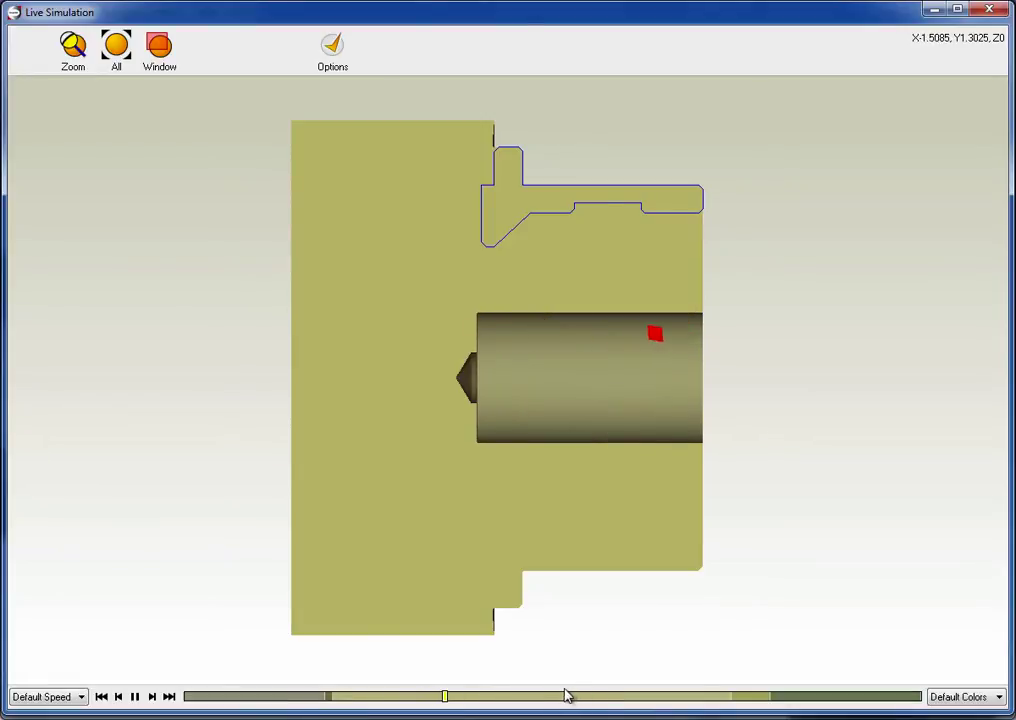
pyautogui.click(989, 9)
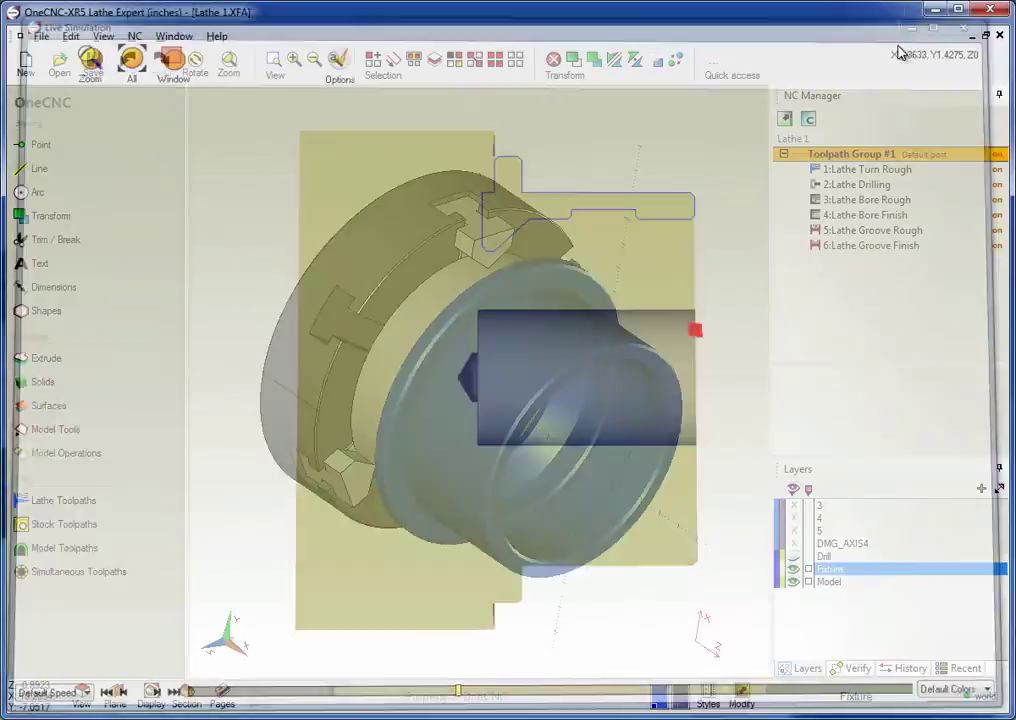
# - Start a Round bar stock-removal simulation of Toolpath Group #1, rotating and zooming the part
pyautogui.rightClick(845, 152)
pyautogui.click(884, 205)
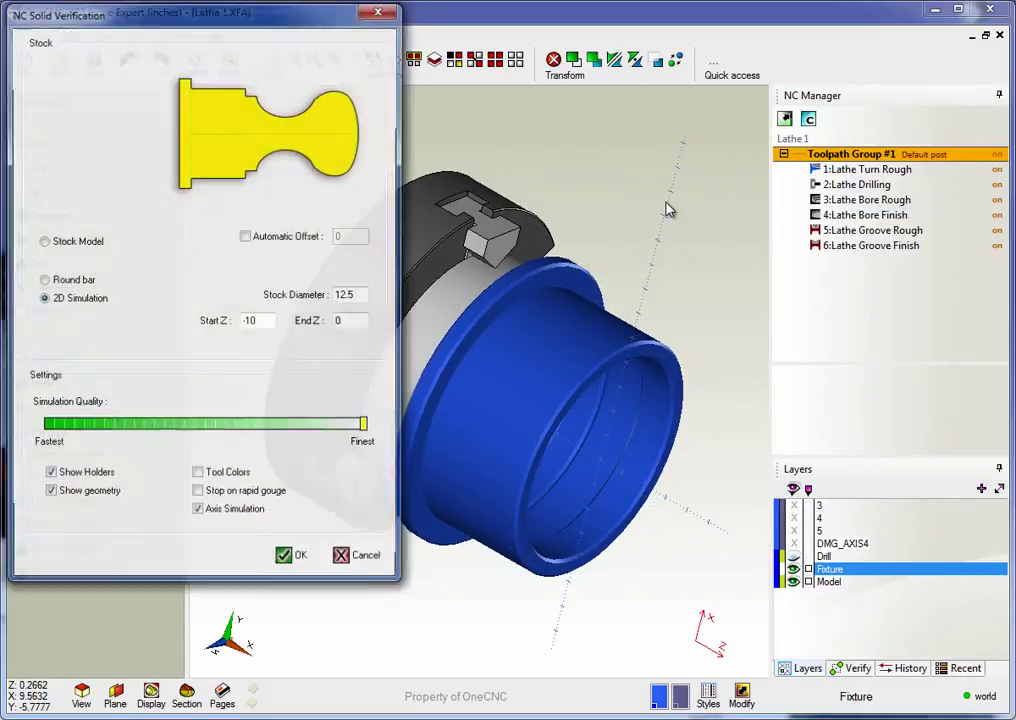
pyautogui.click(44, 282)
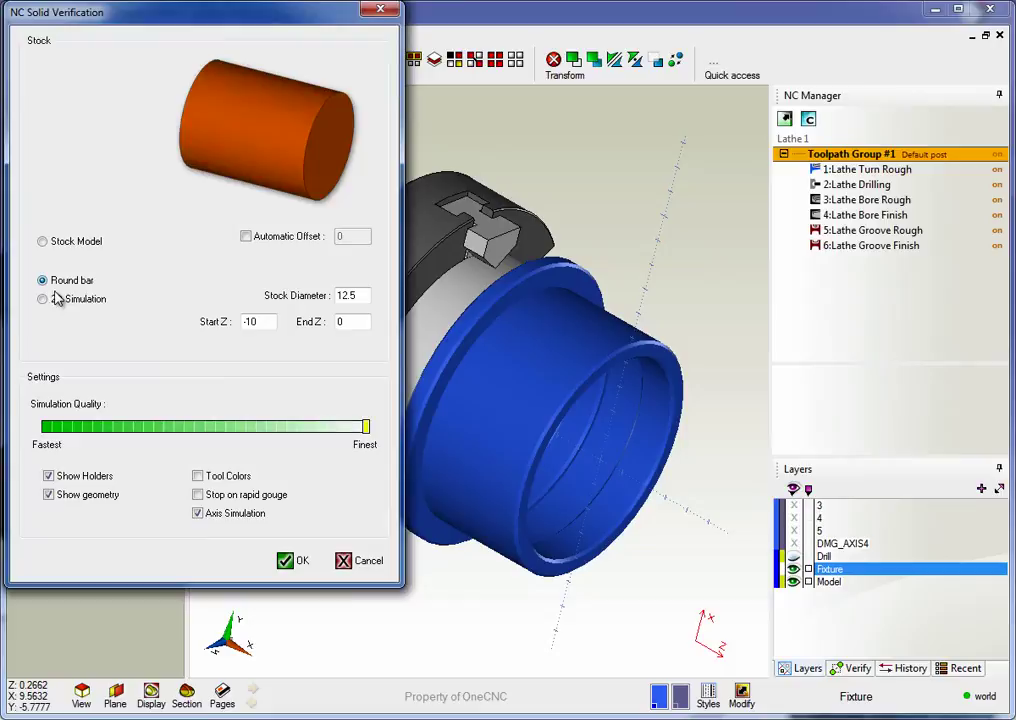
pyautogui.click(286, 561)
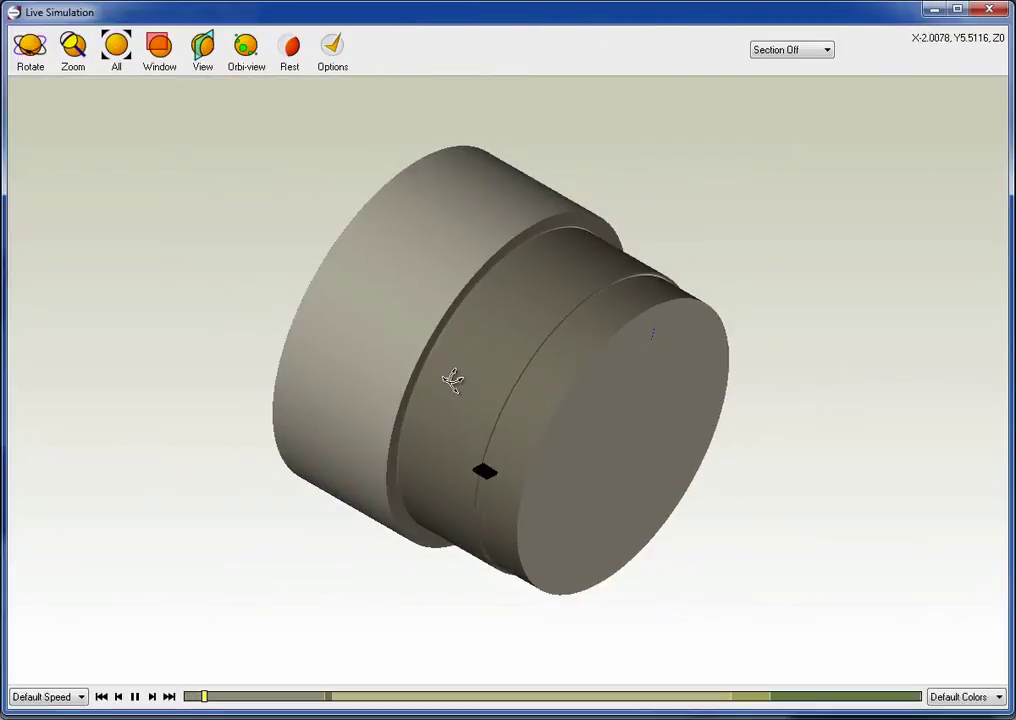
pyautogui.moveTo(454, 374); pyautogui.dragTo(467, 277)
pyautogui.click(70, 45)
pyautogui.moveTo(300, 250); pyautogui.dragTo(348, 245)
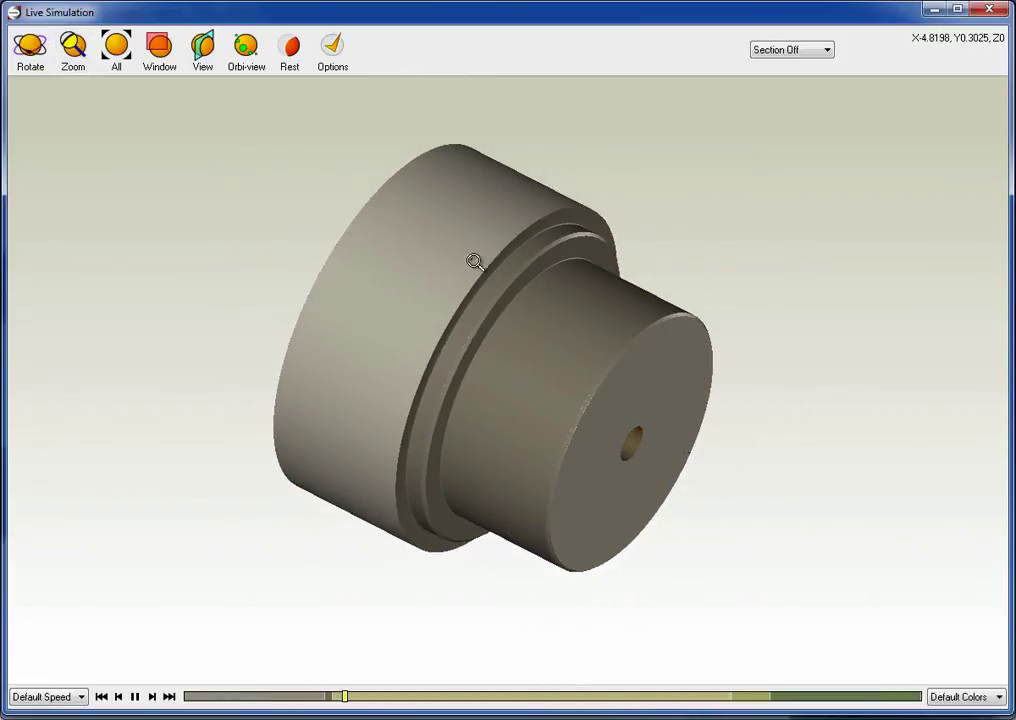
# - View a Front section through the simulated part, then turn Section Off and enlarge it
pyautogui.click(808, 50)
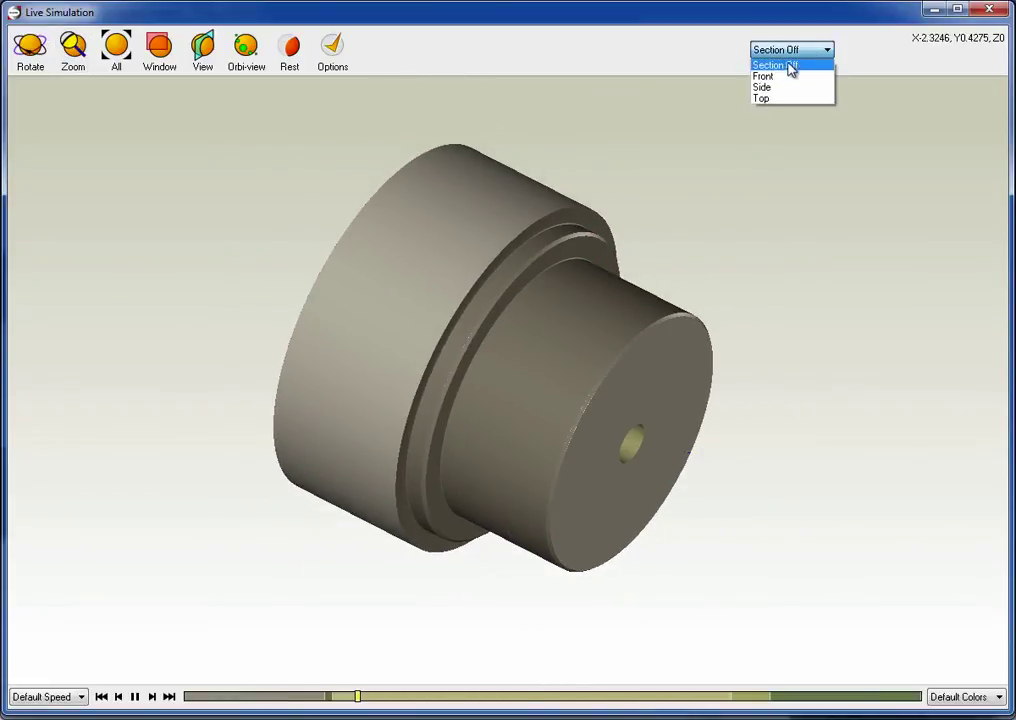
pyautogui.click(783, 77)
pyautogui.click(806, 52)
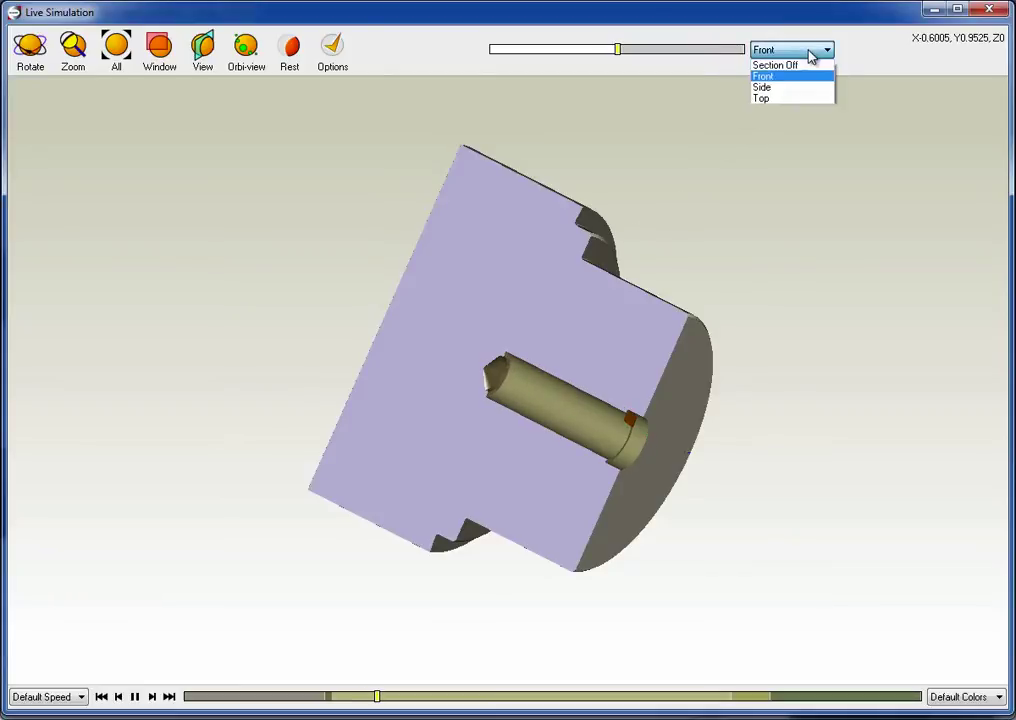
pyautogui.click(787, 67)
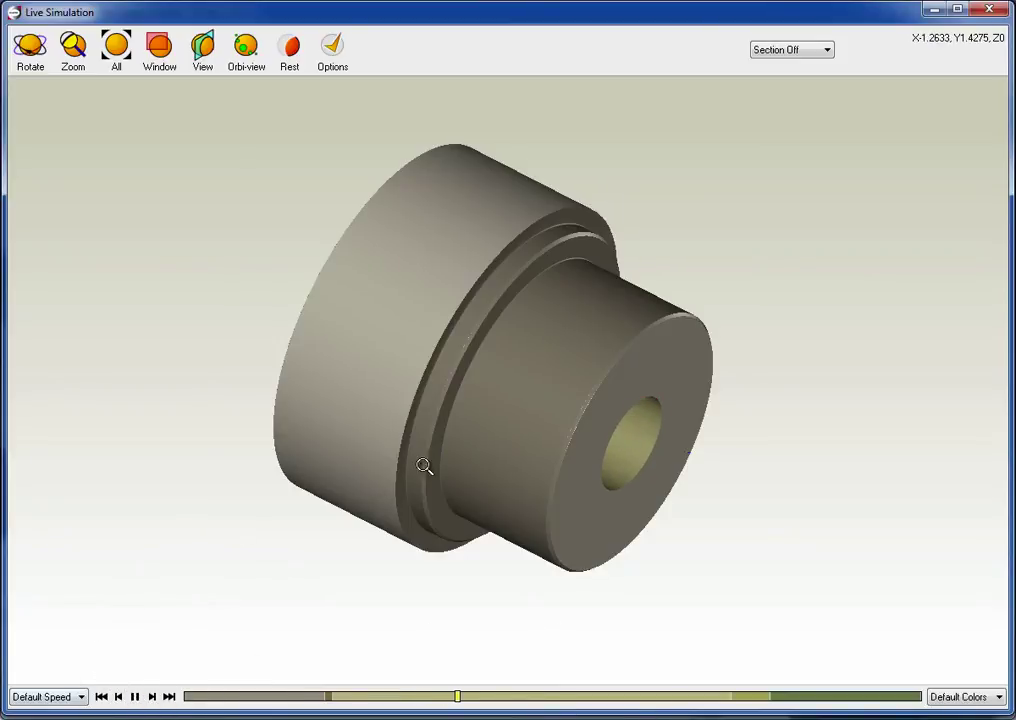
pyautogui.moveTo(617, 220); pyautogui.dragTo(884, 50)
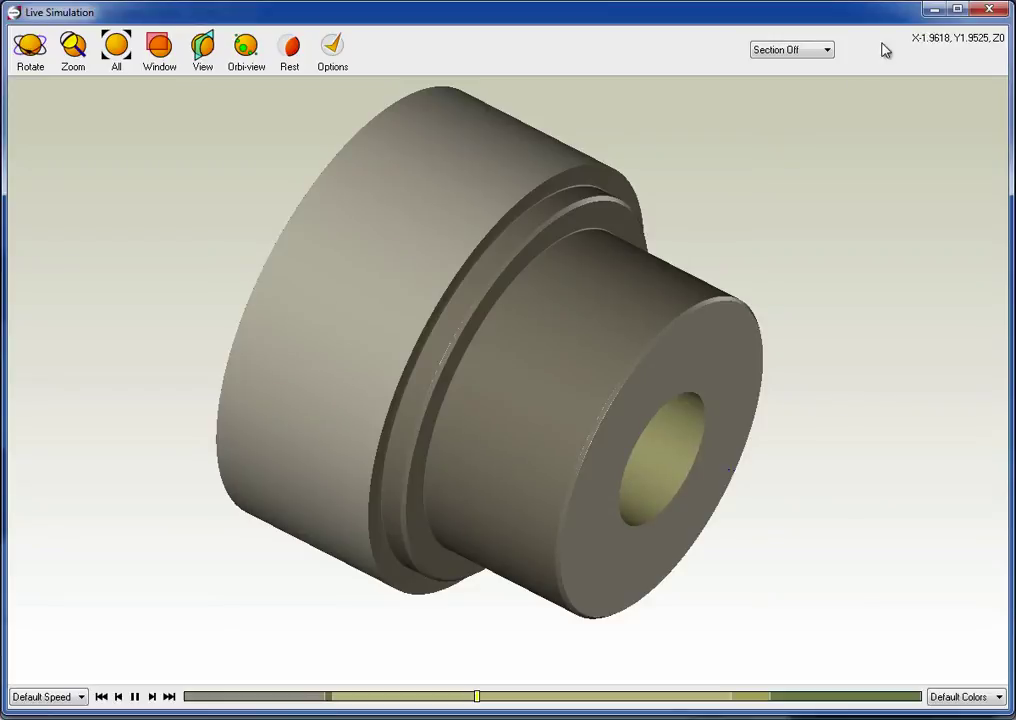
# - Close the simulation, open Lathe 2.XFA, and show 8:Lathe Groove Rough and 9:Lathe Groove Finish
pyautogui.click(986, 11)
pyautogui.moveTo(541, 289); pyautogui.dragTo(517, 277, button='middle')
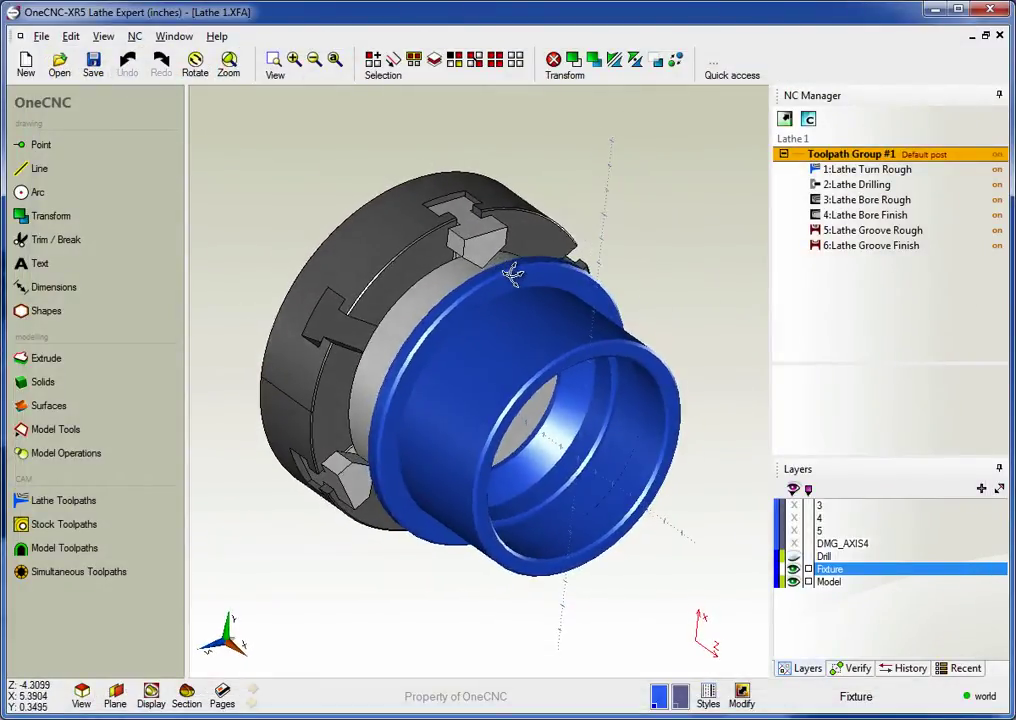
pyautogui.click(174, 36)
pyautogui.click(216, 186)
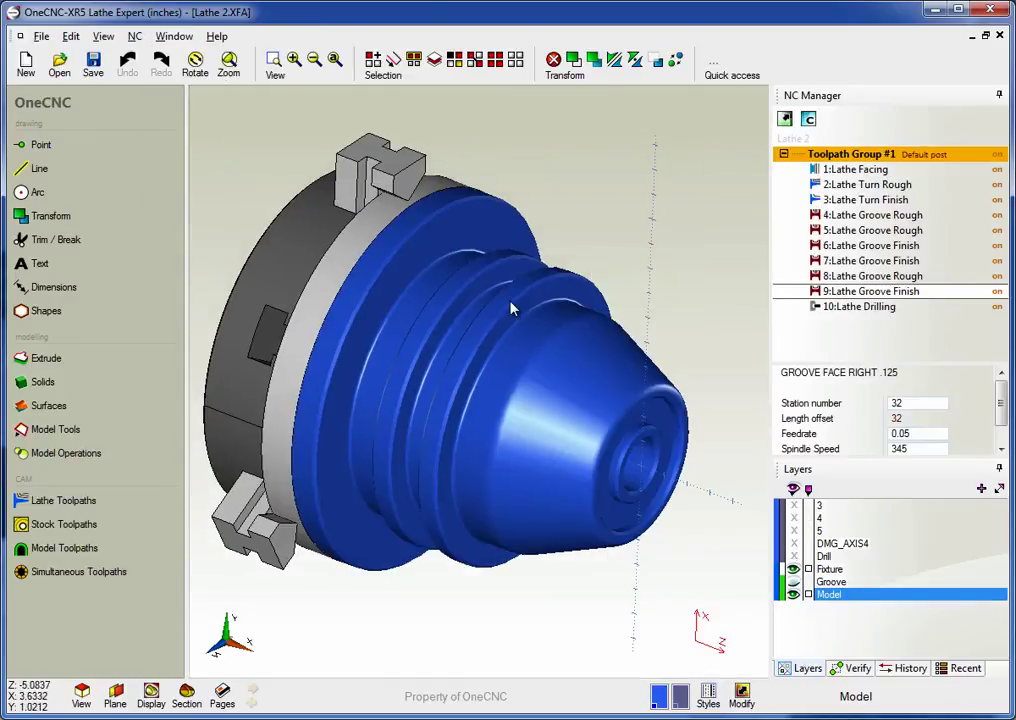
pyautogui.moveTo(522, 309); pyautogui.dragTo(522, 333, button='middle')
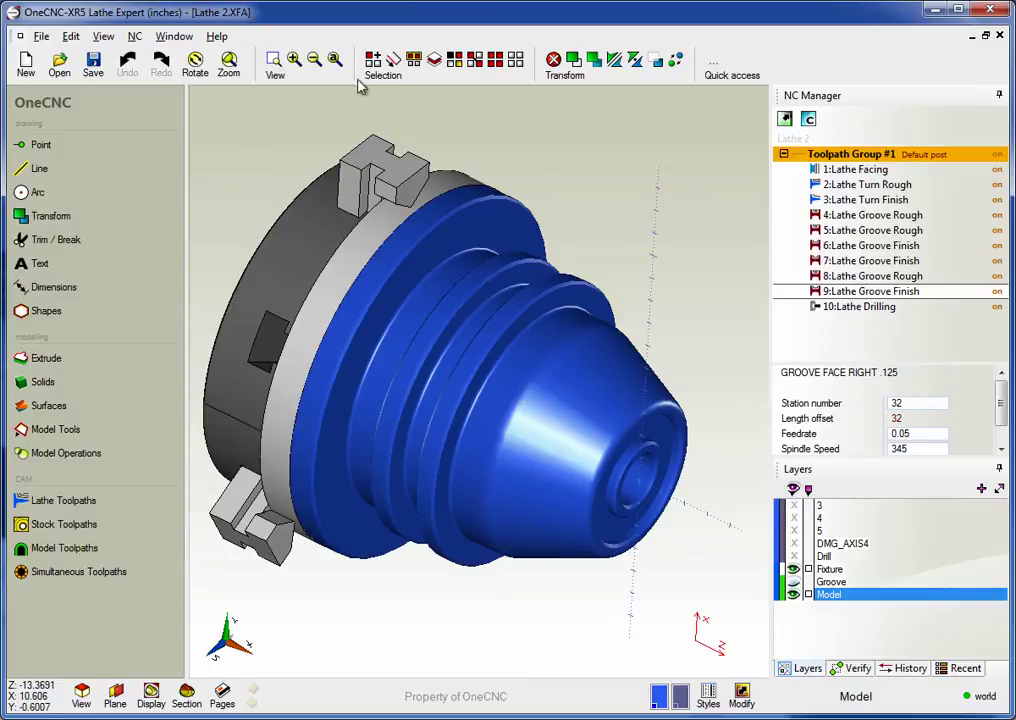
pyautogui.scroll(6, 438, 302)
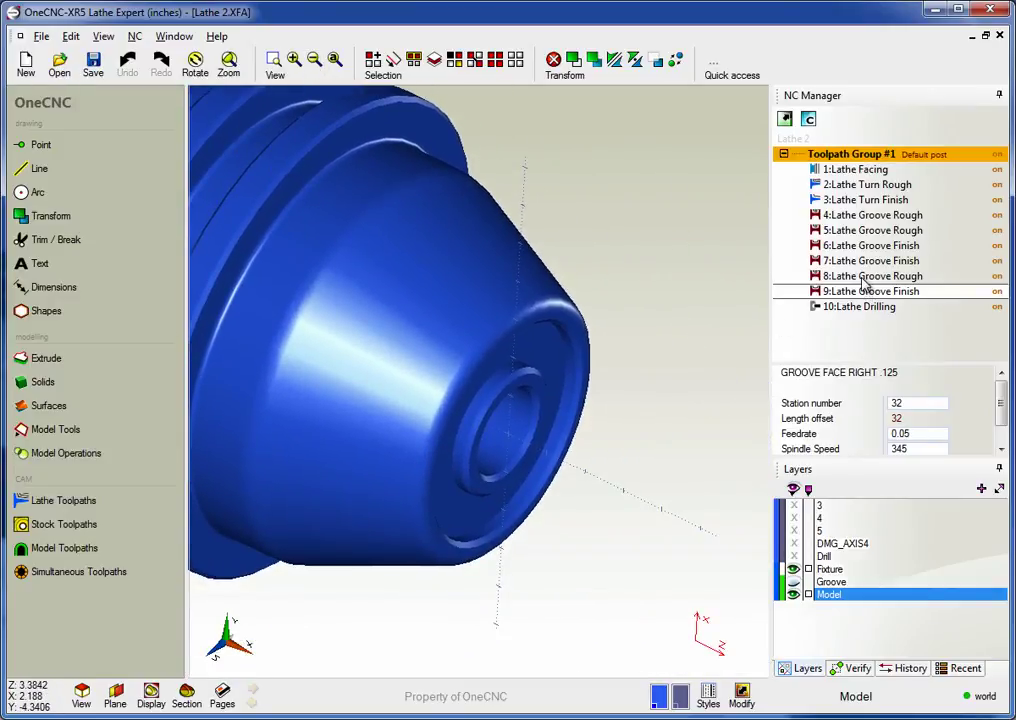
pyautogui.click(864, 277)
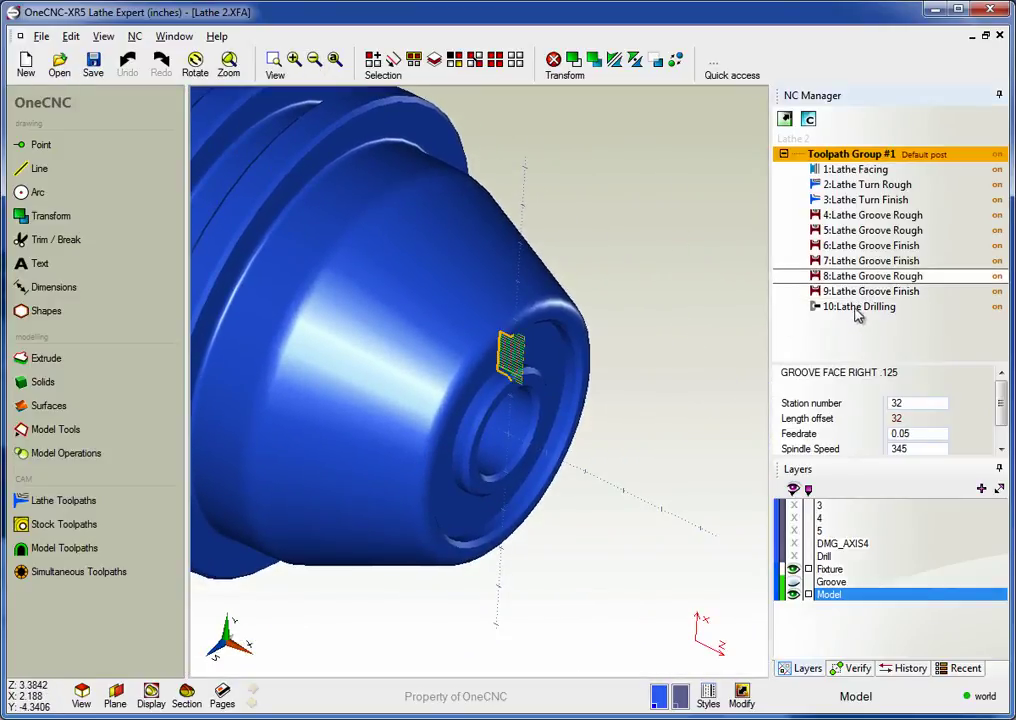
pyautogui.click(866, 292)
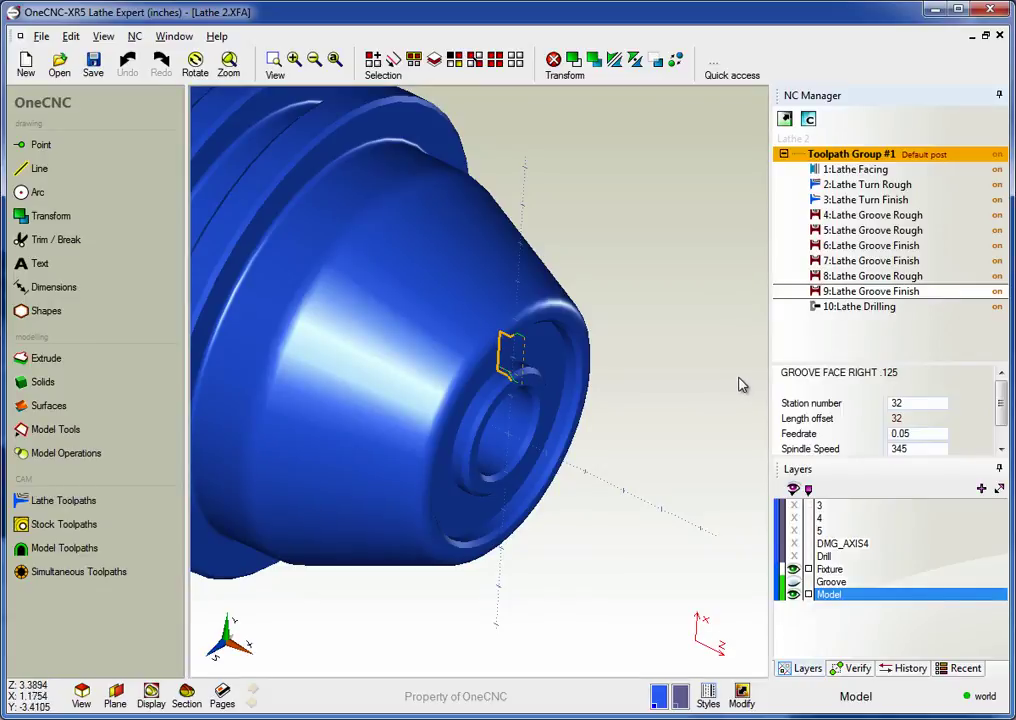
# - Open Lathe 3.XFA from the Window list, orbit, zoom and pan, then right-click Toolpath Group #1
pyautogui.click(173, 36)
pyautogui.click(210, 200)
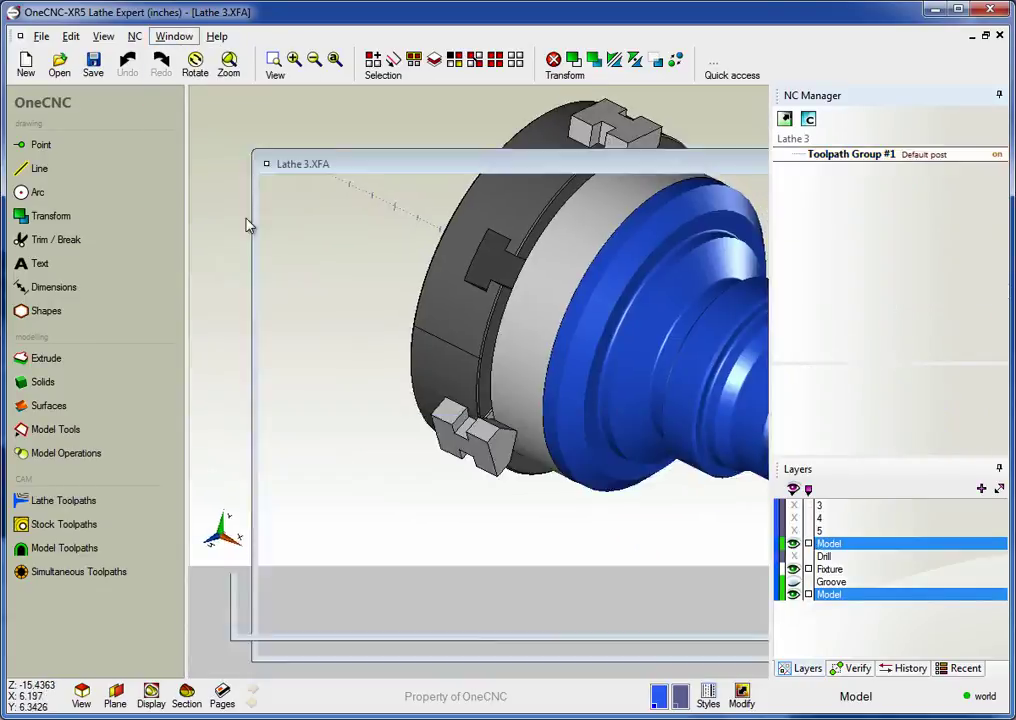
pyautogui.moveTo(517, 302); pyautogui.dragTo(474, 289, button='middle')
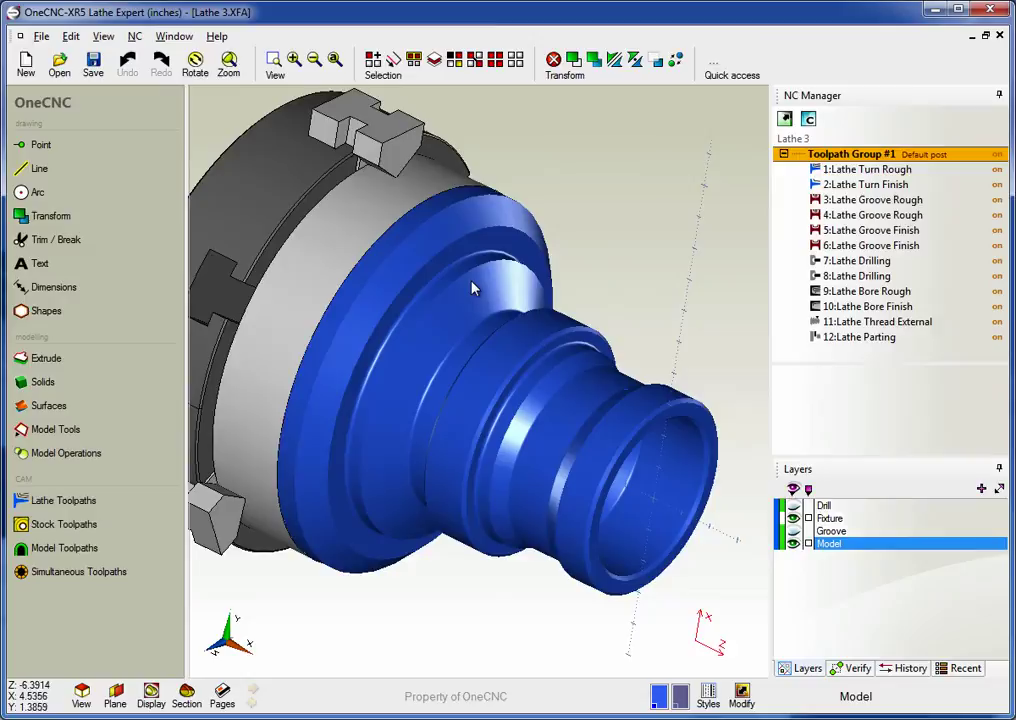
pyautogui.scroll(2, 485, 265)
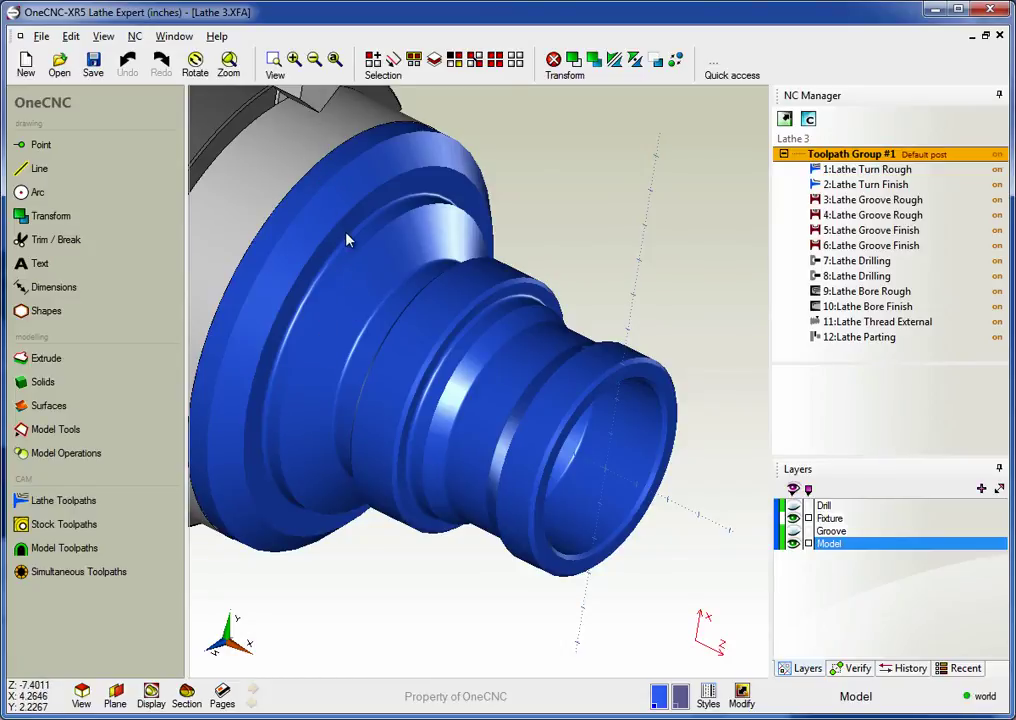
pyautogui.moveTo(455, 318); pyautogui.dragTo(547, 356, button='middle')
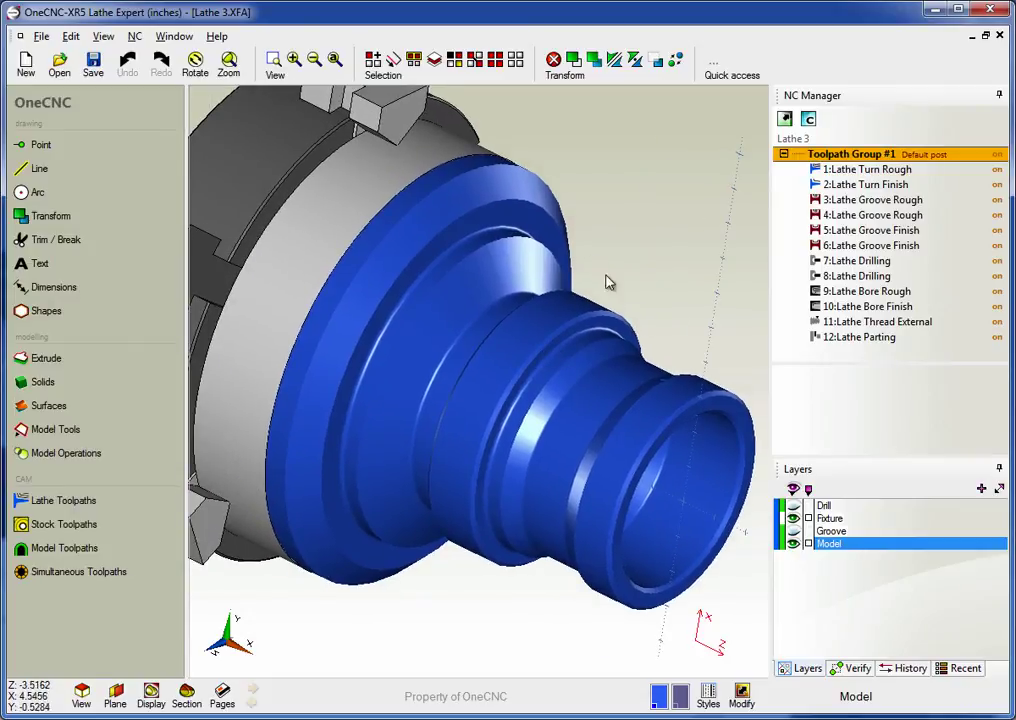
pyautogui.rightClick(888, 158)
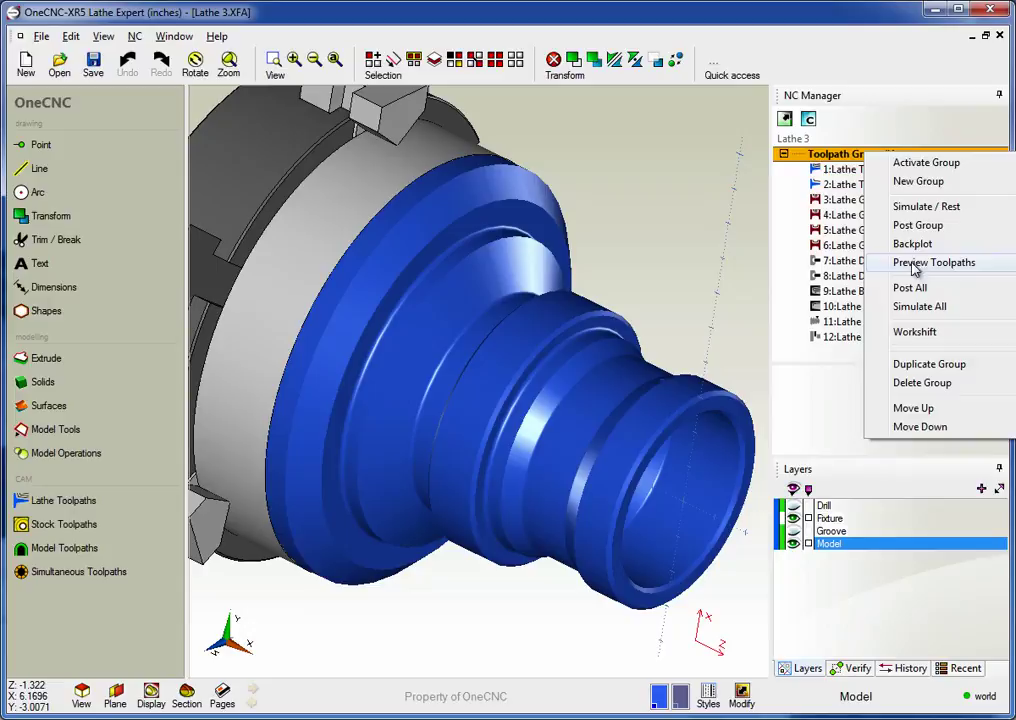